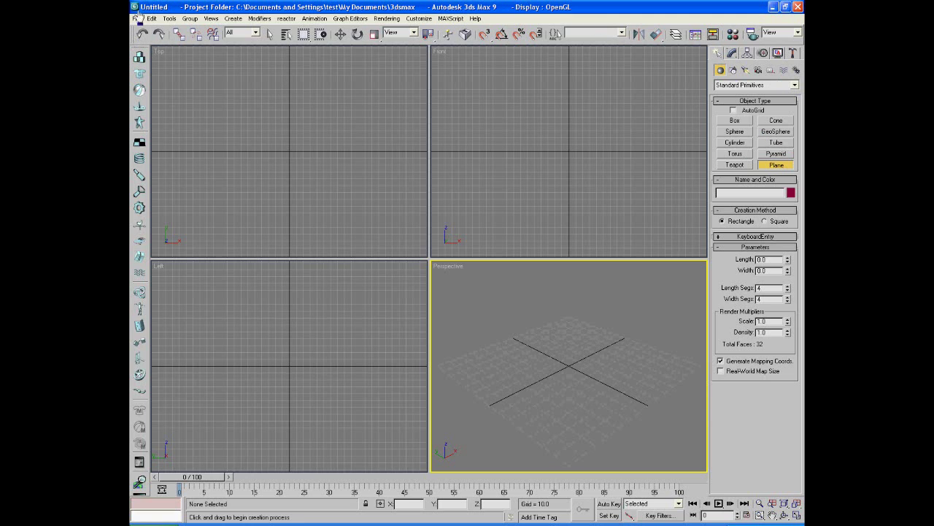
Reset to a fresh scene and draw a 185.078-square, 4×4-segment ground plane at the origin.
{"action": "left_click", "coordinate": [135, 19]}
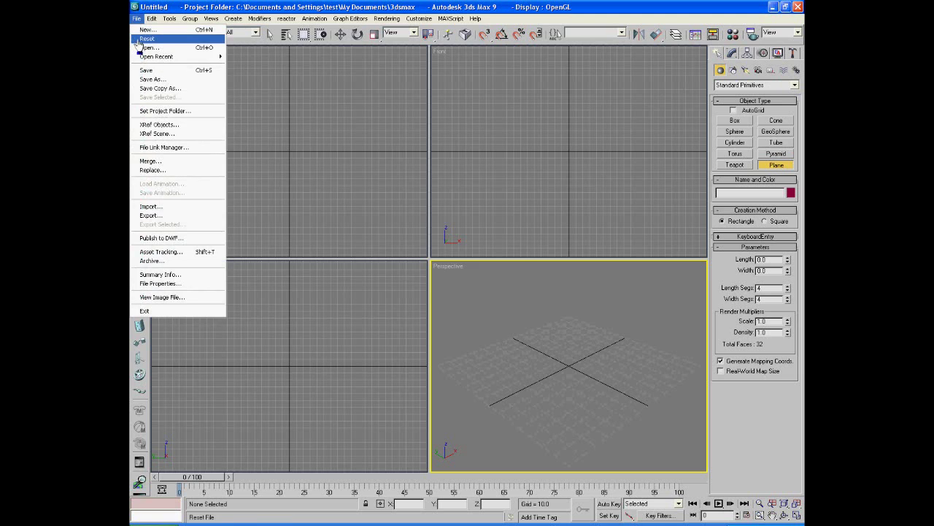
{"action": "left_click", "coordinate": [150, 42]}
{"action": "left_click", "coordinate": [438, 286]}
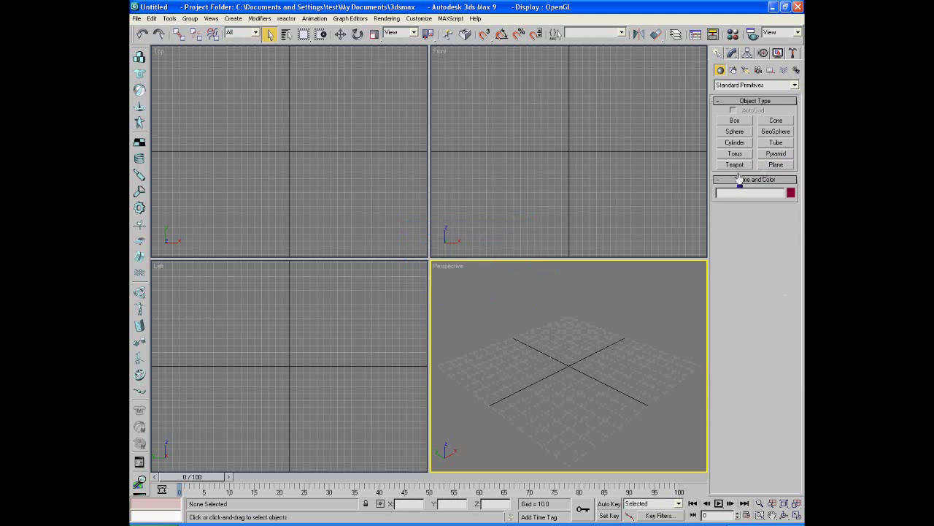
{"action": "left_click", "coordinate": [776, 165]}
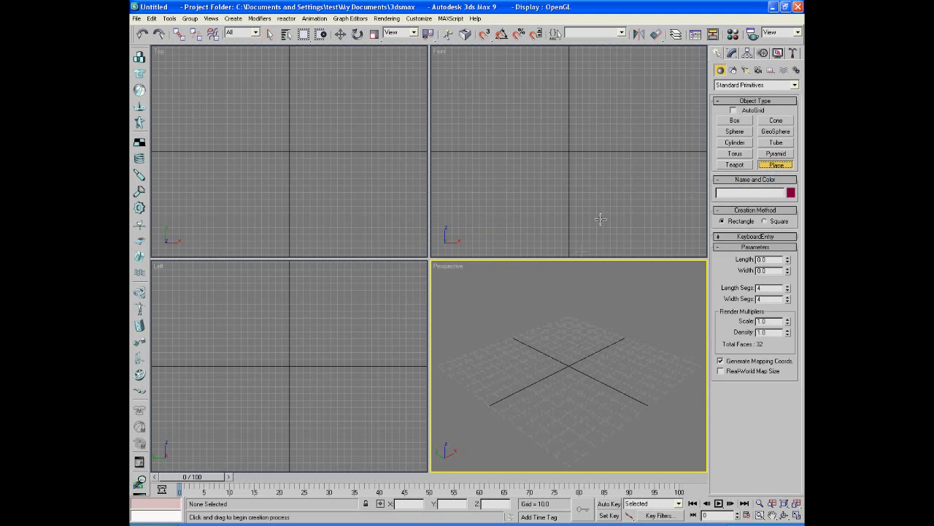
{"action": "left_click_drag", "start_coordinate": [570, 366], "coordinate": [641, 457]}
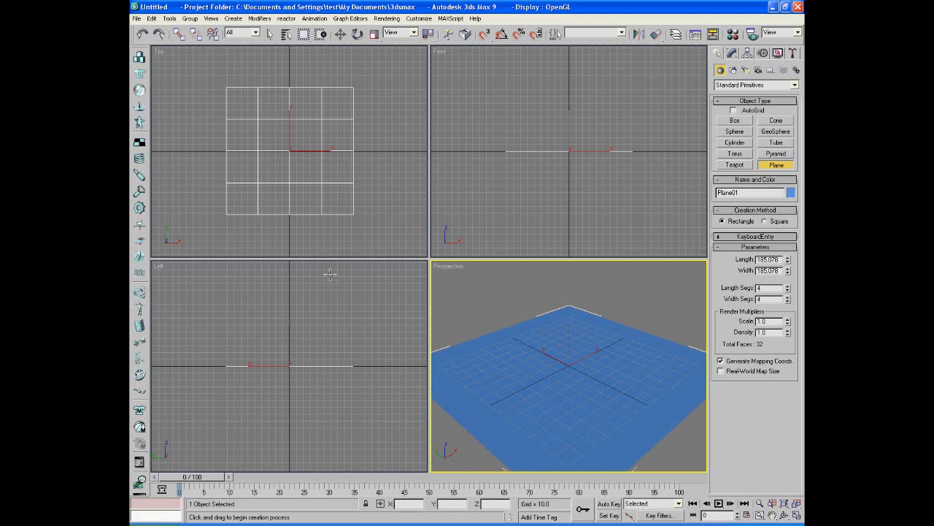
Draw Box01, a low 18.784×33.31×7.709 box on the plane.
{"action": "left_click", "coordinate": [731, 122]}
{"action": "left_click_drag", "start_coordinate": [480, 431], "coordinate": [516, 397]}
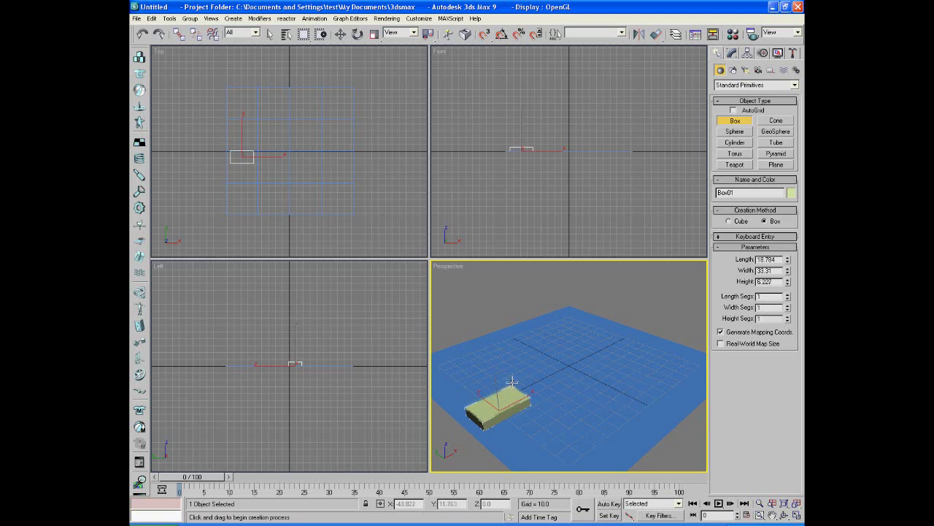
{"action": "left_click", "coordinate": [512, 378]}
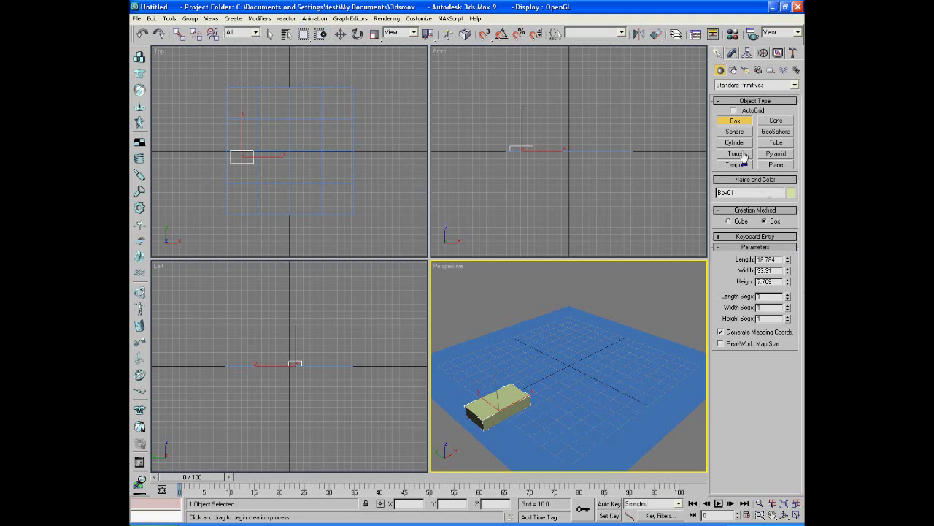
Add Box02, a 7.809 cube near the plane's far edge.
{"action": "left_click", "coordinate": [735, 121]}
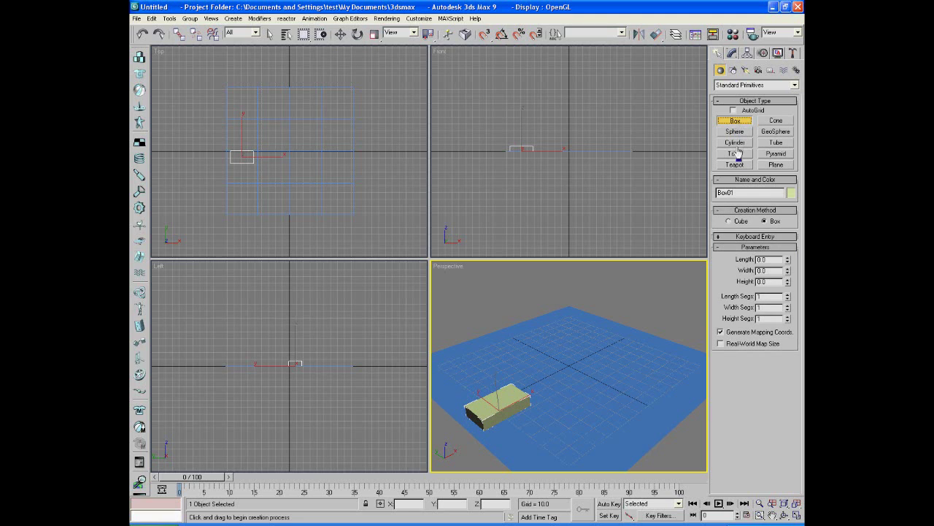
{"action": "left_click", "coordinate": [731, 221]}
{"action": "left_click_drag", "start_coordinate": [581, 323], "coordinate": [581, 323]}
Shift-clone the cube along Y into a row of ten copies.
{"action": "left_click", "coordinate": [341, 35]}
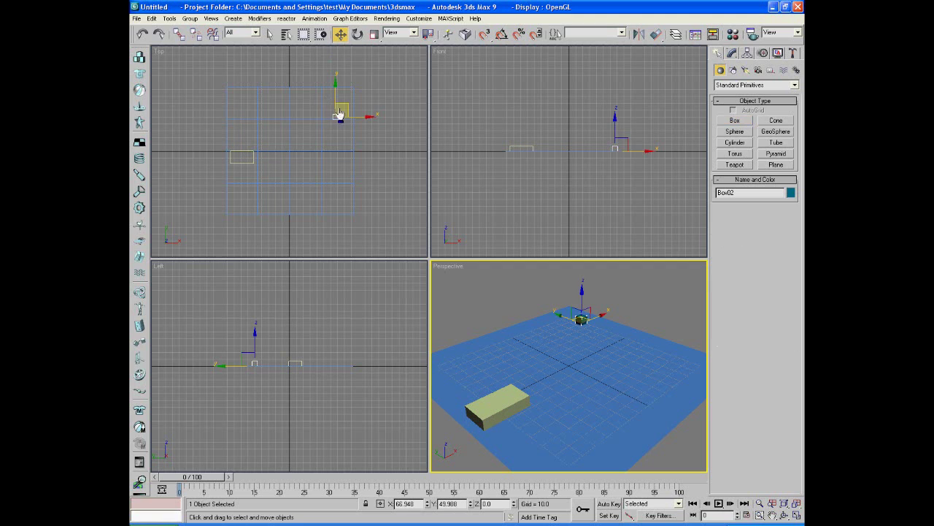
{"action": "left_click_drag", "start_coordinate": [336, 89], "coordinate": [334, 91]}
{"action": "left_click", "coordinate": [485, 273]}
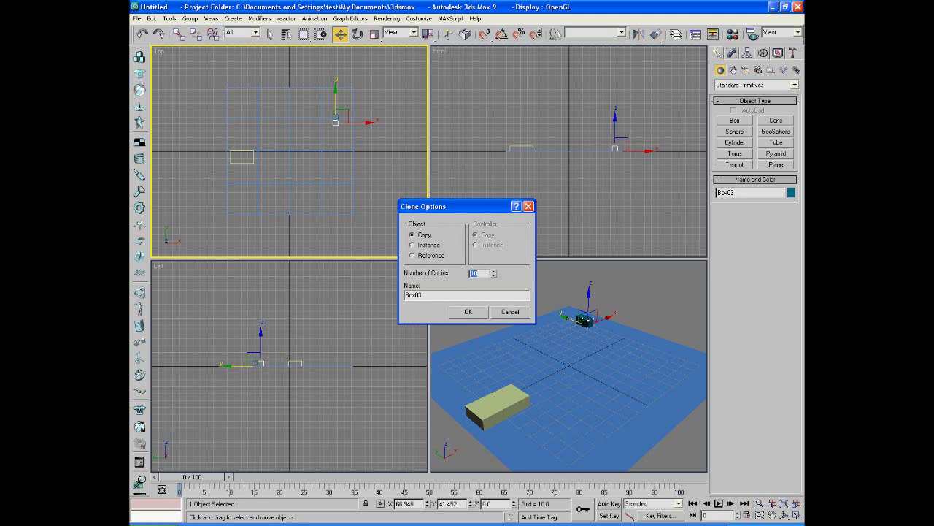
{"action": "left_click", "coordinate": [469, 311]}
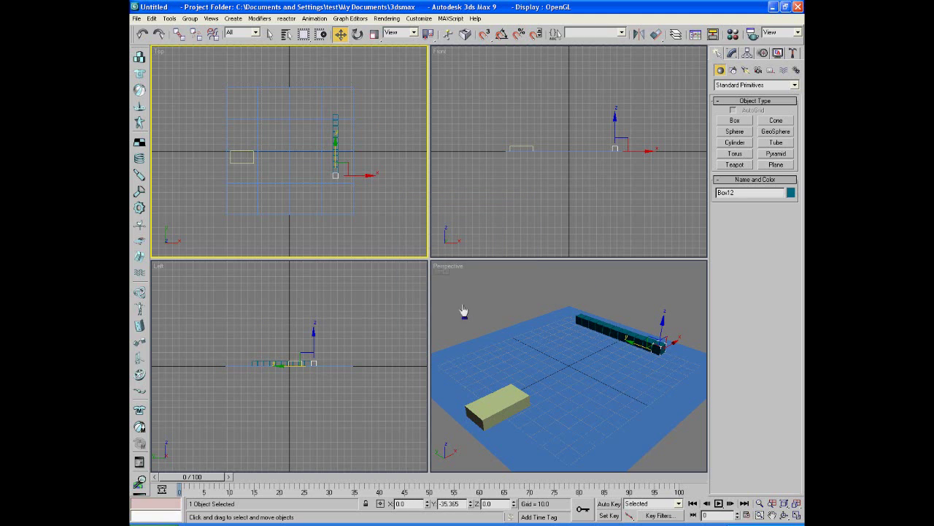
Select the ten-cube row and Shift-drag it upward on Z to copy it.
{"action": "left_click", "coordinate": [654, 144]}
{"action": "left_click_drag", "start_coordinate": [627, 134], "coordinate": [606, 153]}
{"action": "left_click", "coordinate": [660, 352], "text": "alt"}
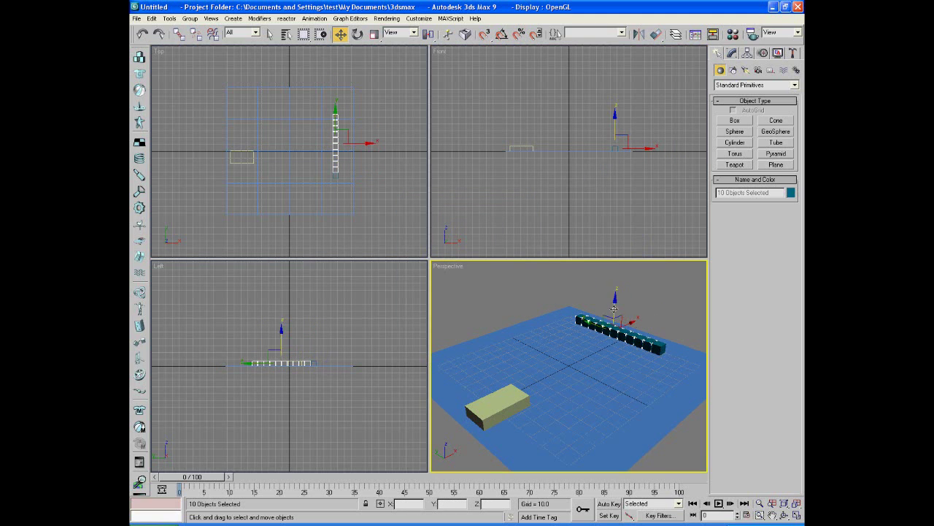
{"action": "left_click_drag", "start_coordinate": [613, 300], "coordinate": [615, 300]}
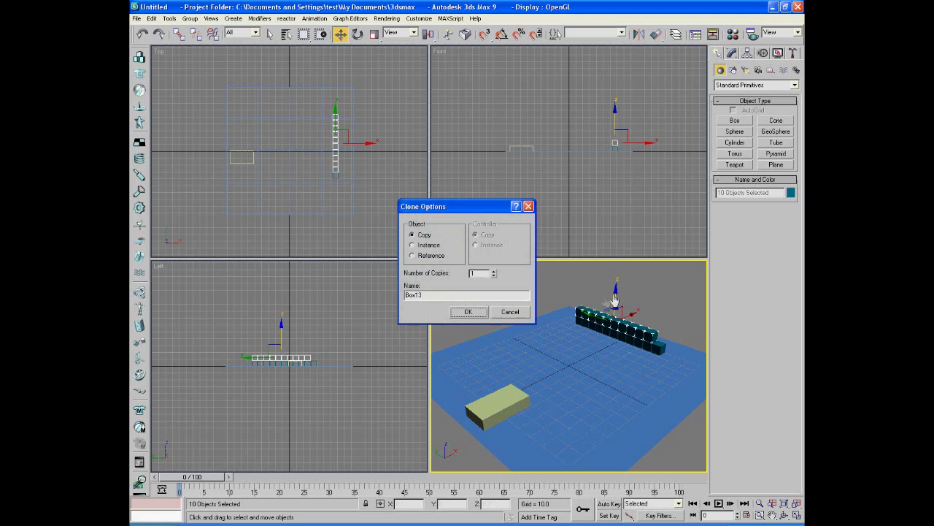
Accept the row copy, select the upper row, then nudge all 21 wall boxes slightly along Y.
{"action": "left_click", "coordinate": [470, 312]}
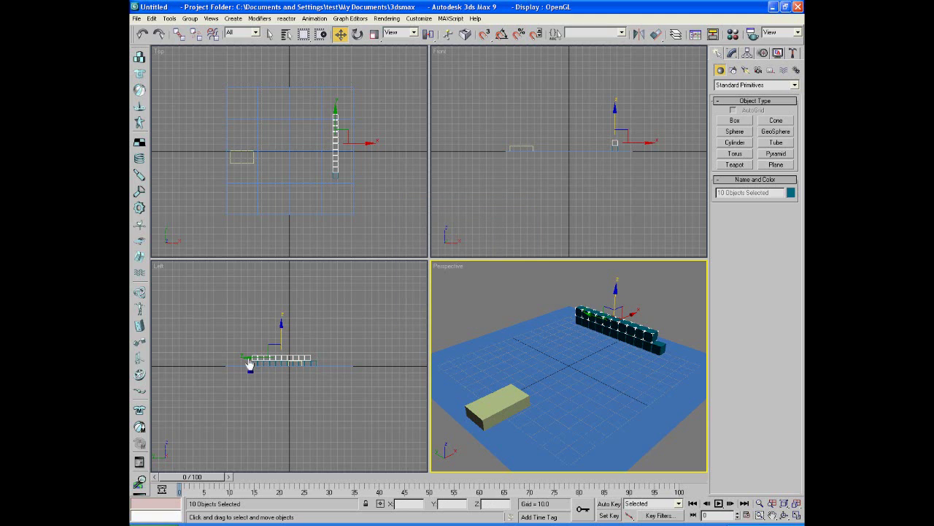
{"action": "left_click", "coordinate": [249, 365]}
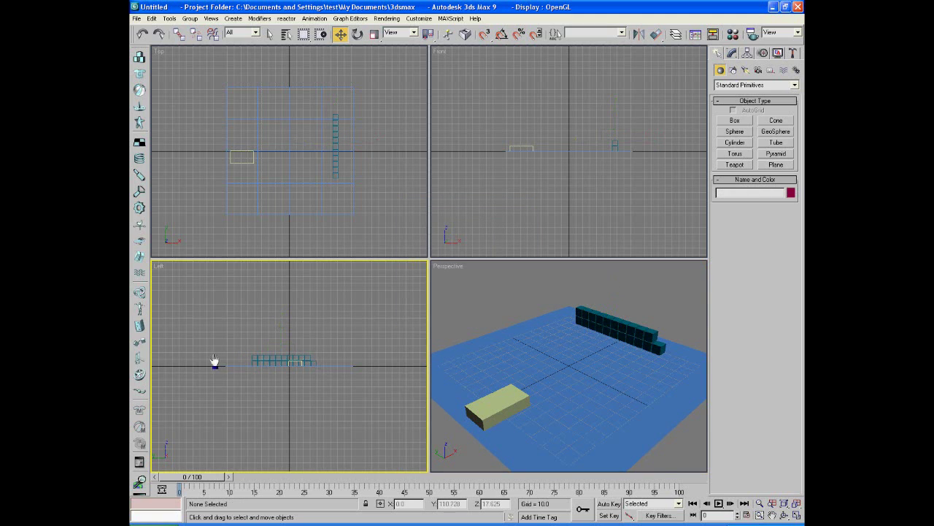
{"action": "left_click_drag", "start_coordinate": [213, 360], "coordinate": [318, 356]}
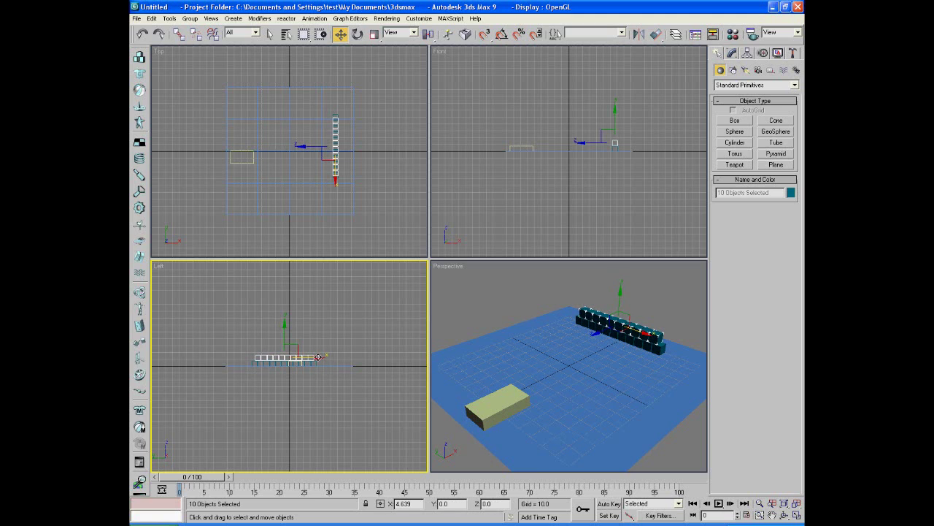
{"action": "left_click", "coordinate": [578, 291]}
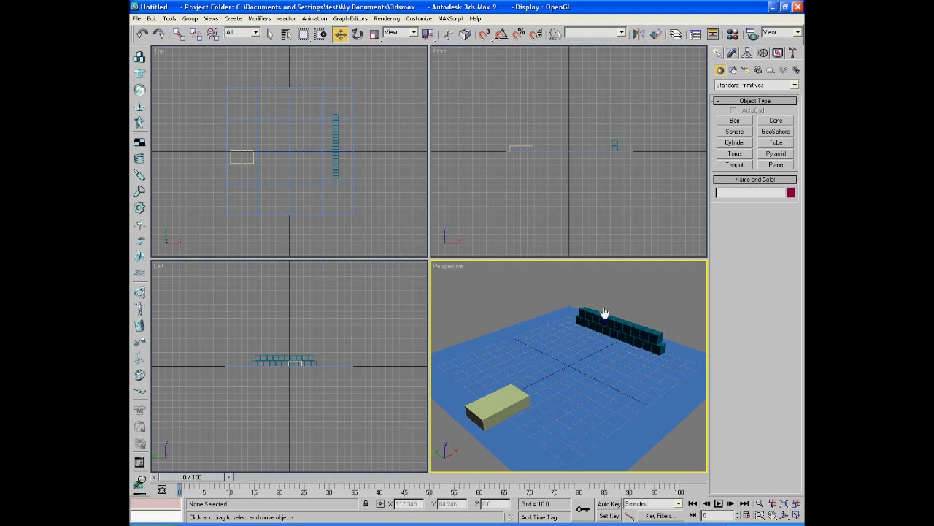
{"action": "left_click_drag", "start_coordinate": [626, 141], "coordinate": [605, 164]}
{"action": "left_click_drag", "start_coordinate": [613, 126], "coordinate": [614, 124]}
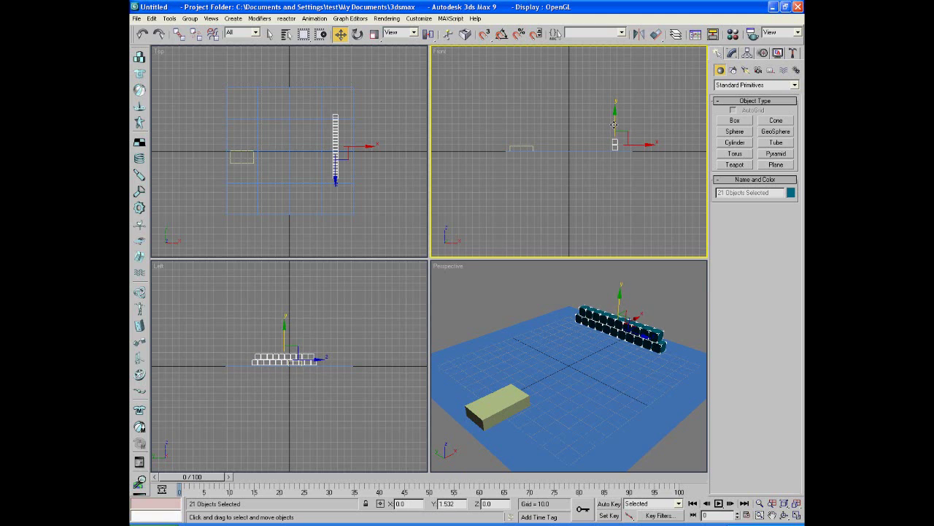
Zoom and pan the front view to check the two-layer wall.
{"action": "left_click", "coordinate": [650, 202]}
{"action": "scroll", "coordinate": [635, 150], "scroll_direction": "up", "scroll_amount": 4}
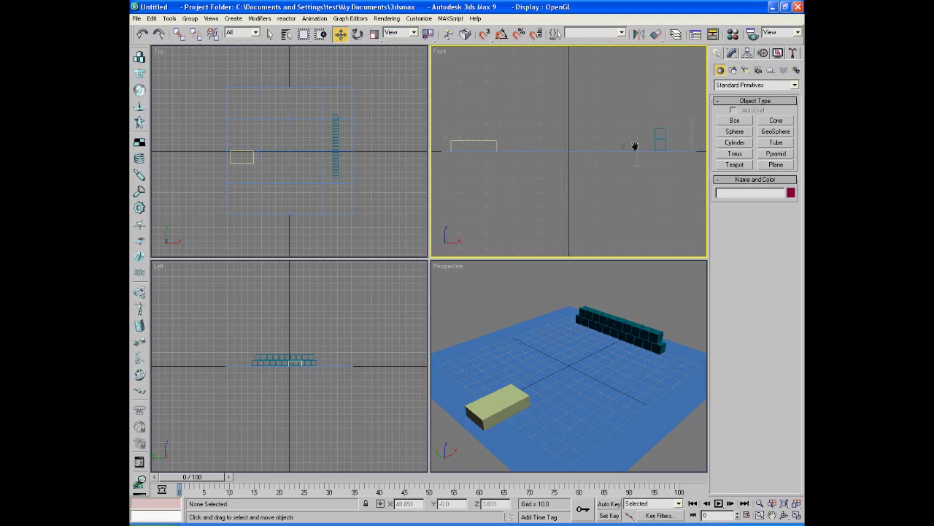
{"action": "middle_click_drag", "start_coordinate": [635, 146], "coordinate": [572, 154]}
{"action": "scroll", "coordinate": [333, 350], "scroll_direction": "down", "scroll_amount": 3}
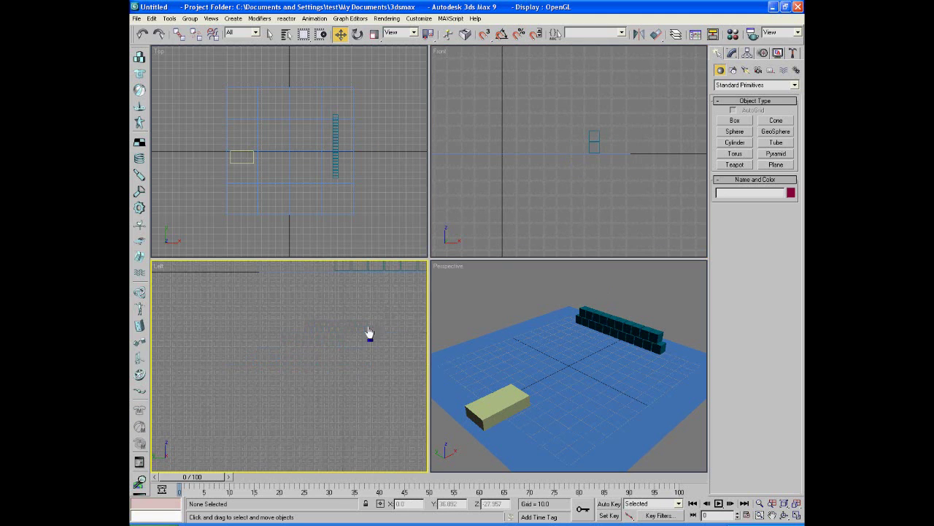
{"action": "scroll", "coordinate": [319, 346], "scroll_direction": "up", "scroll_amount": 5}
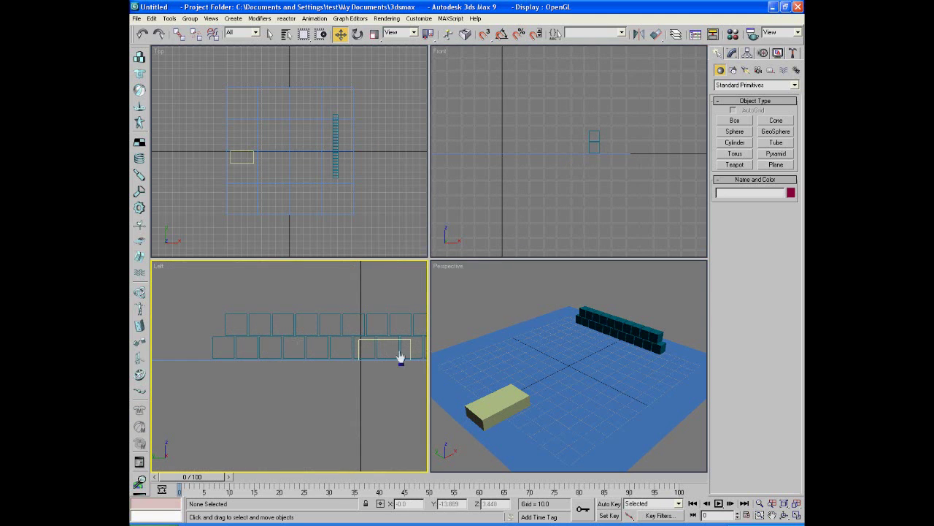
{"action": "scroll", "coordinate": [387, 306], "scroll_direction": "down", "scroll_amount": 4}
{"action": "scroll", "coordinate": [624, 305], "scroll_direction": "down", "scroll_amount": 6}
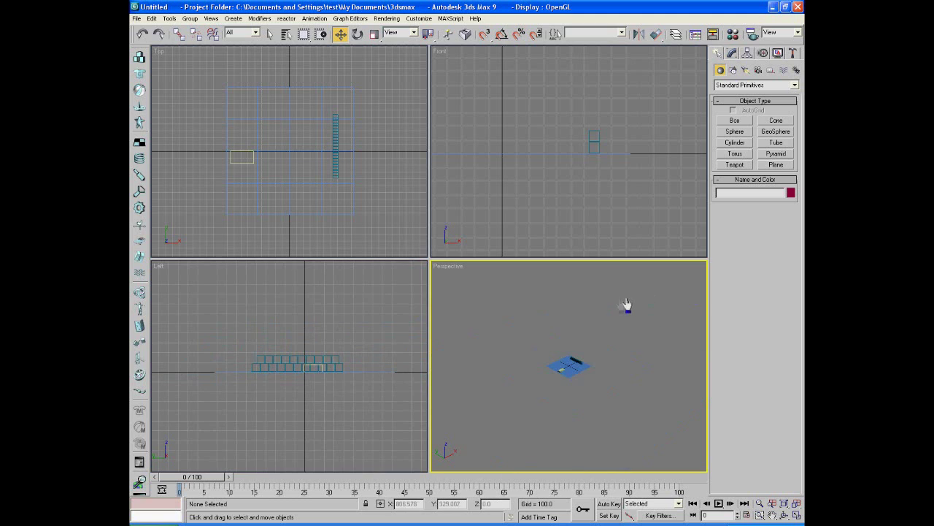
{"action": "scroll", "coordinate": [626, 305], "scroll_direction": "up", "scroll_amount": 6}
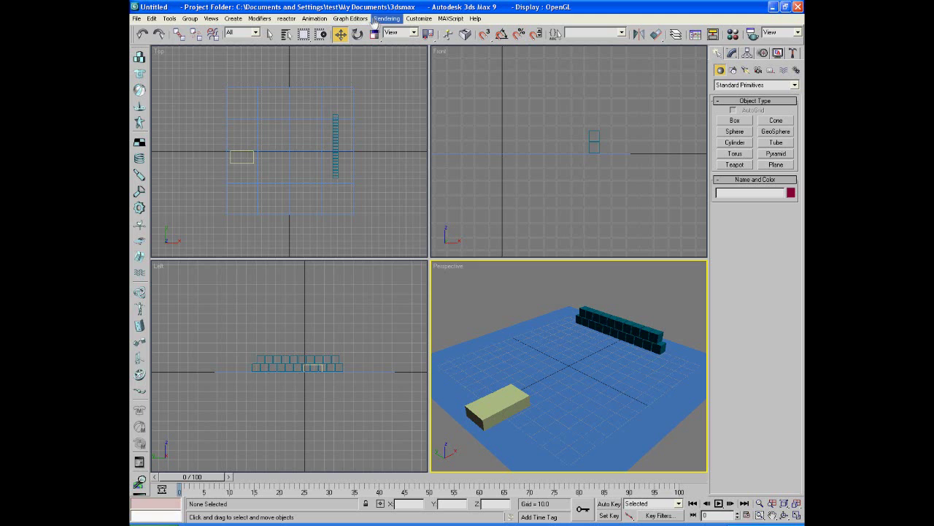
{"action": "left_click", "coordinate": [425, 21]}
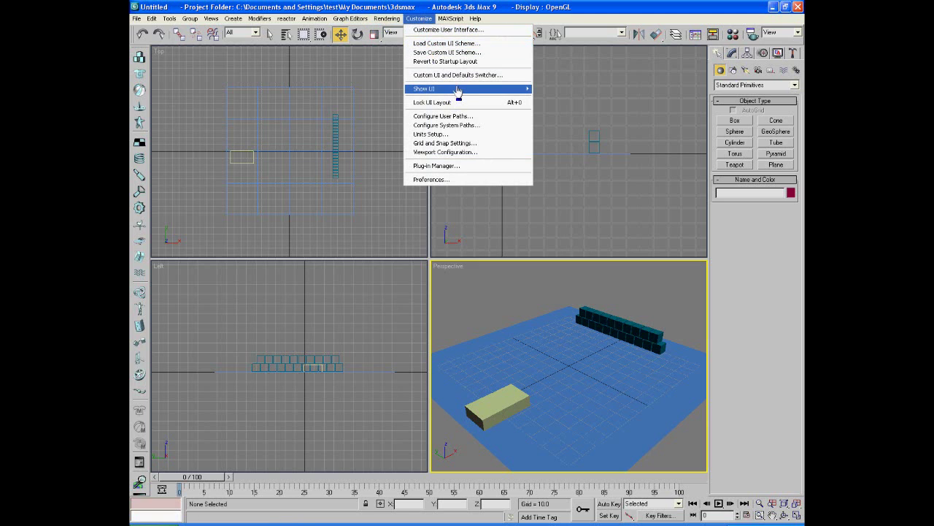
{"action": "mouse_move", "coordinate": [500, 91]}
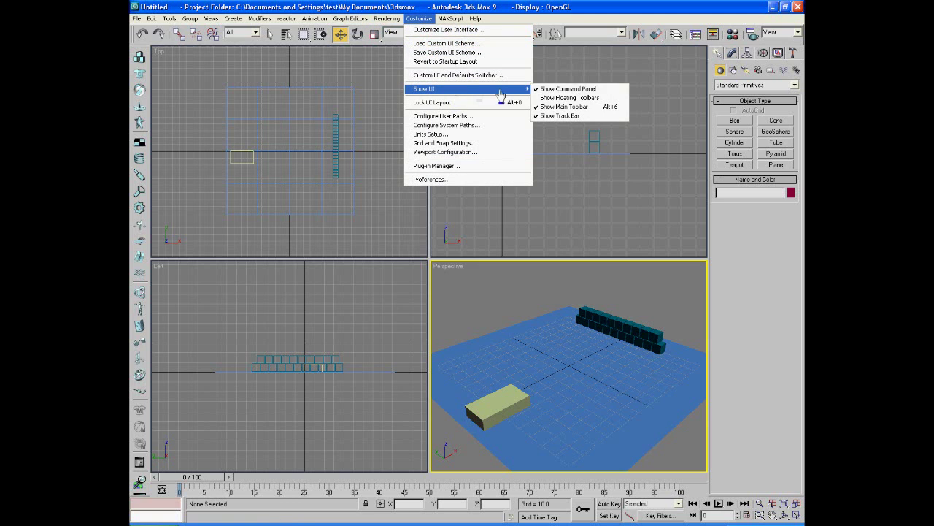
{"action": "left_click", "coordinate": [558, 98]}
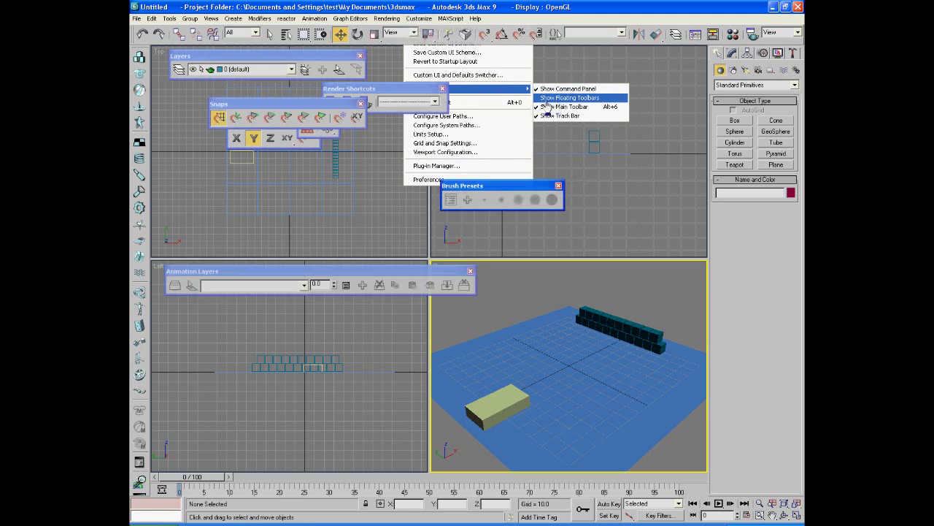
{"action": "left_click", "coordinate": [360, 55]}
{"action": "left_click", "coordinate": [442, 88]}
{"action": "left_click", "coordinate": [359, 105]}
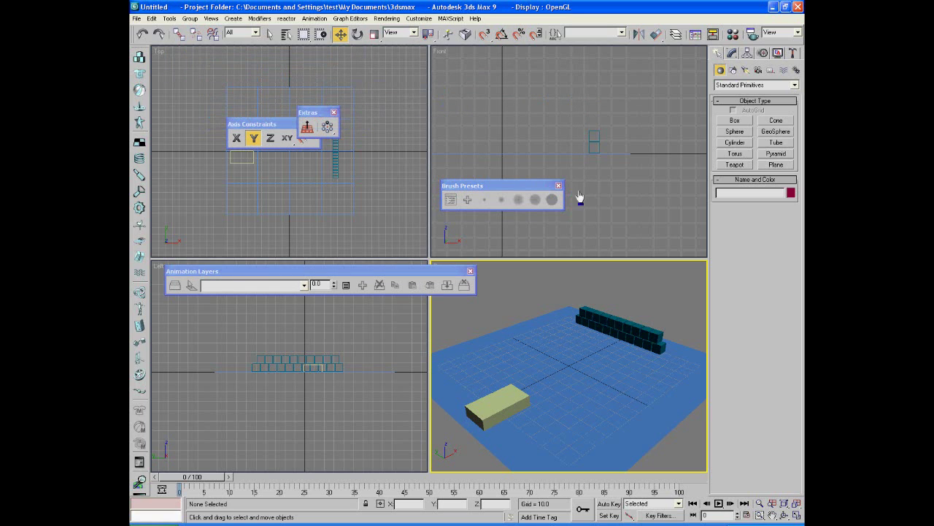
{"action": "left_click", "coordinate": [559, 186]}
{"action": "left_click", "coordinate": [334, 112]}
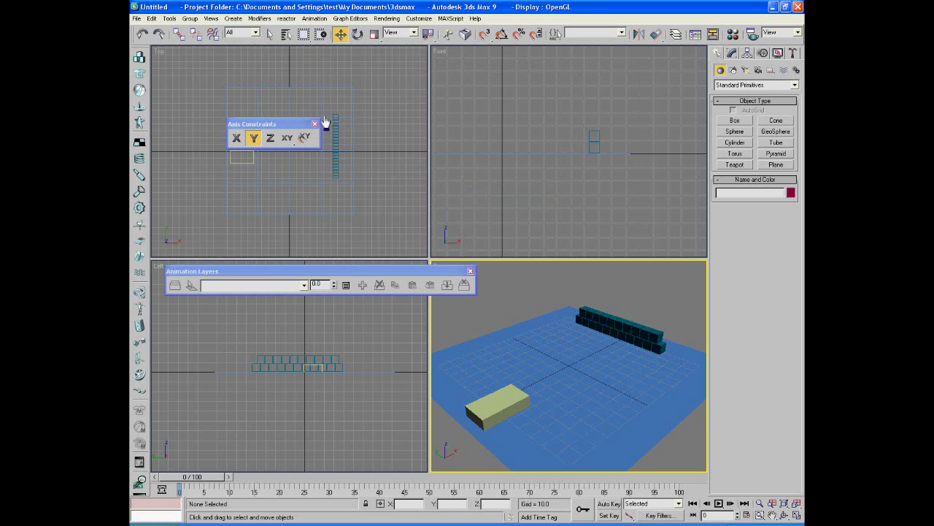
{"action": "left_click", "coordinate": [315, 125]}
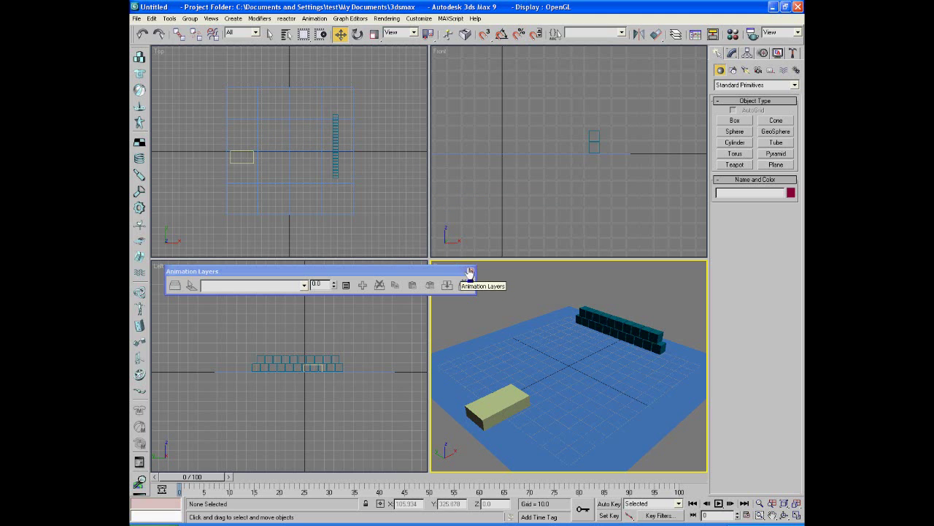
{"action": "left_click", "coordinate": [470, 271]}
{"action": "left_click_drag", "start_coordinate": [139, 48], "coordinate": [231, 79]}
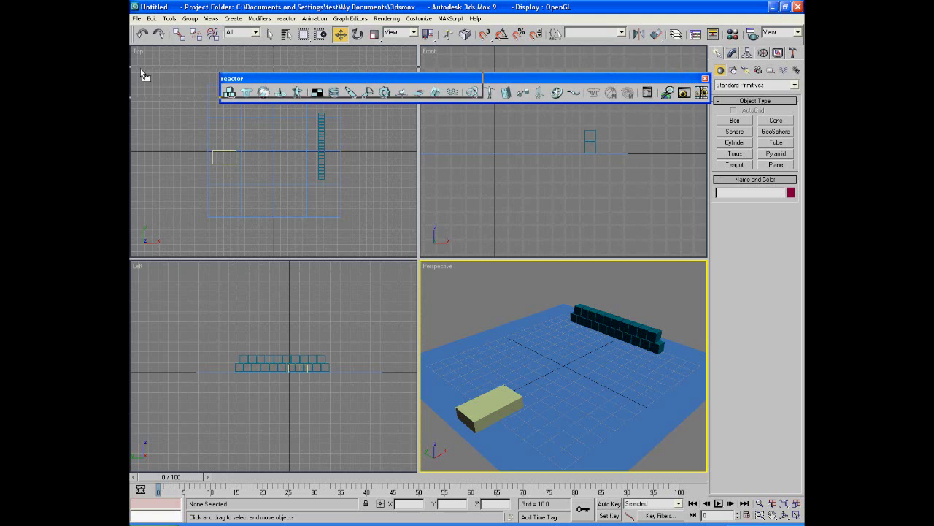
{"action": "left_click_drag", "start_coordinate": [141, 75], "coordinate": [140, 73]}
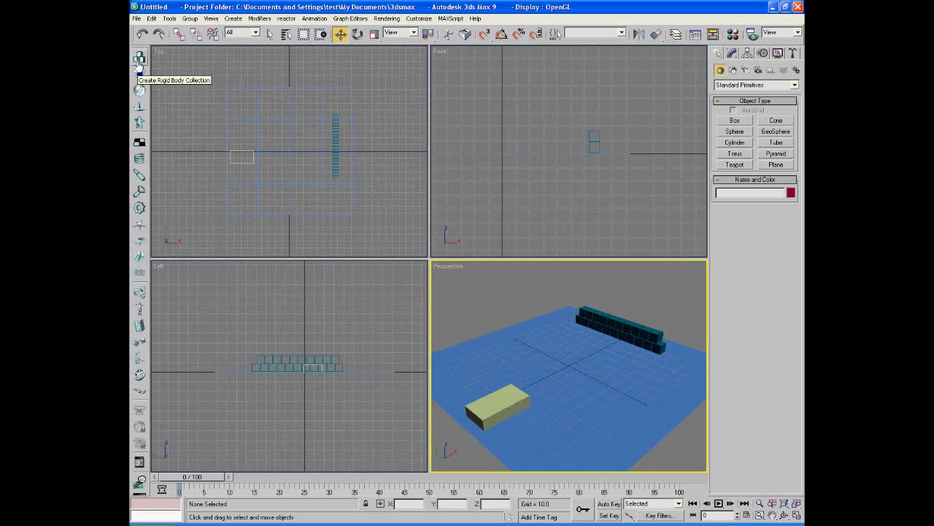
{"action": "left_click_drag", "start_coordinate": [696, 303], "coordinate": [468, 470]}
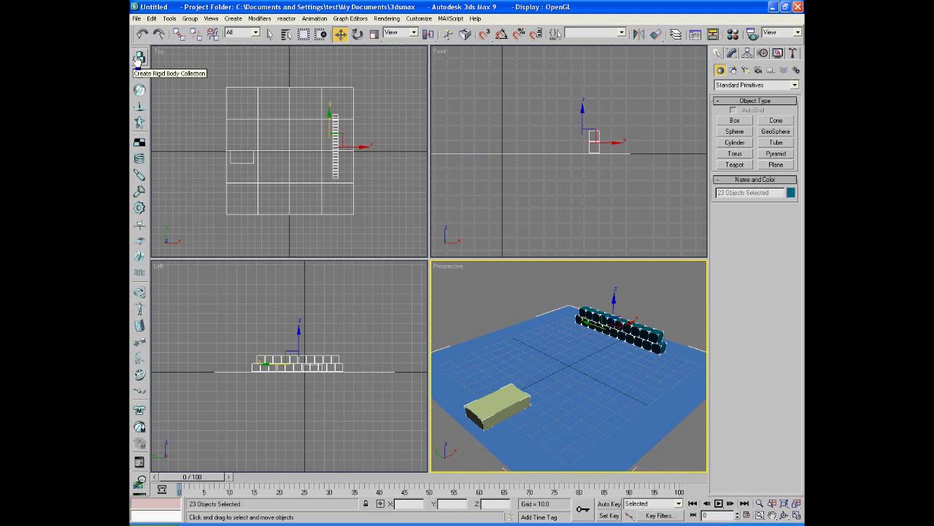
Create RBCollection01 from the selected objects, move its helper to the origin, and select the plane.
{"action": "left_click", "coordinate": [139, 57]}
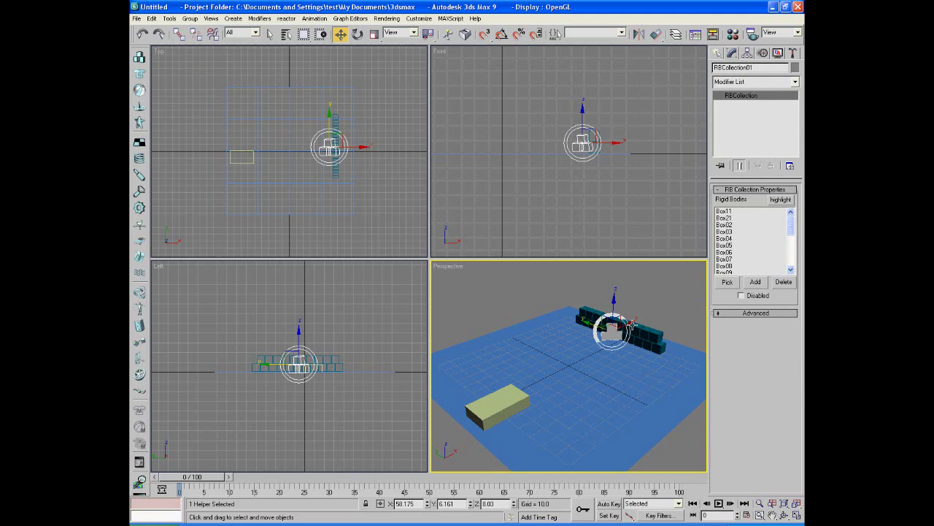
{"action": "left_click_drag", "start_coordinate": [633, 321], "coordinate": [550, 277]}
{"action": "left_click", "coordinate": [678, 308]}
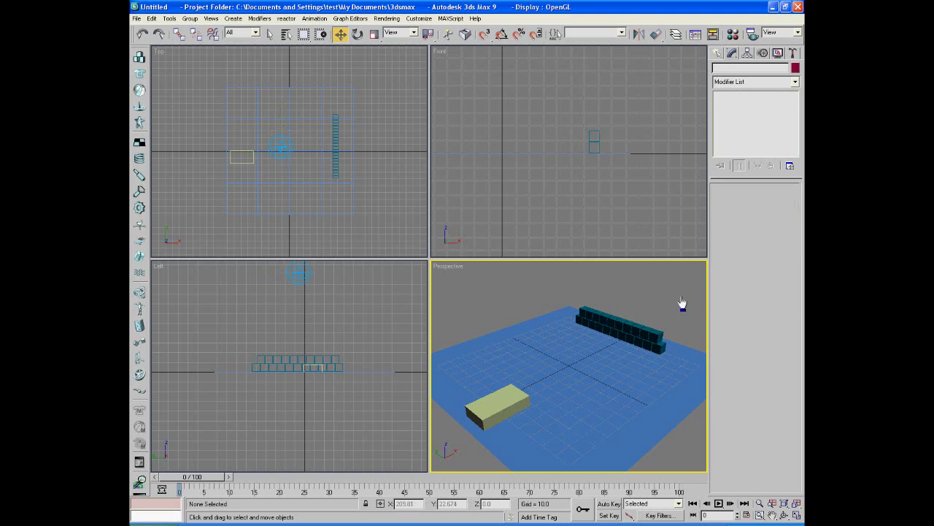
{"action": "left_click", "coordinate": [631, 391]}
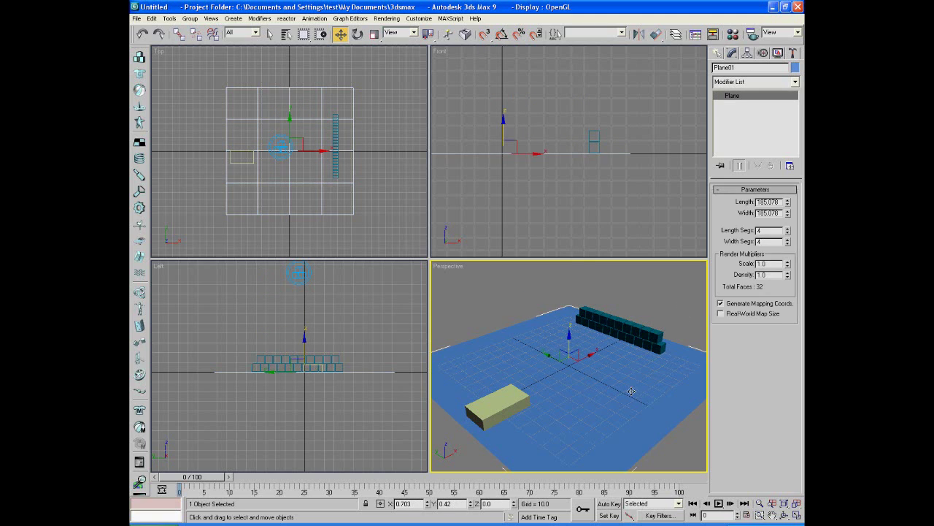
Confirm the plane is Inactive with Concave Mesh, then set the 21 wall boxes' mass to 1.
{"action": "left_click", "coordinate": [140, 463]}
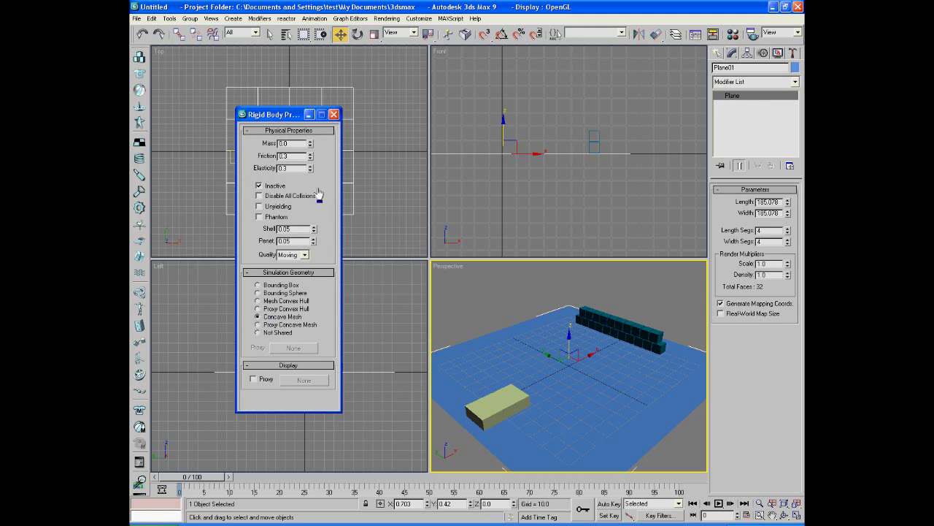
{"action": "left_click", "coordinate": [334, 115]}
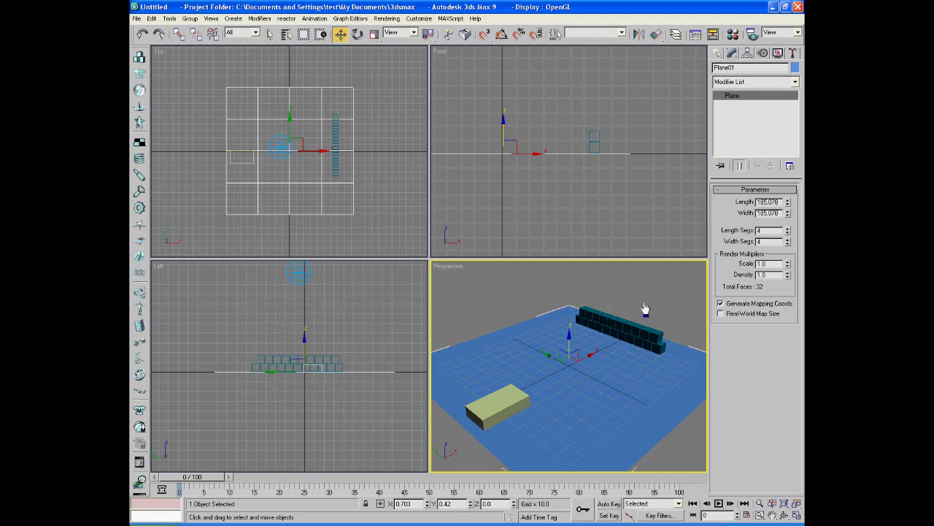
{"action": "left_click_drag", "start_coordinate": [624, 115], "coordinate": [584, 157]}
{"action": "left_click", "coordinate": [139, 465]}
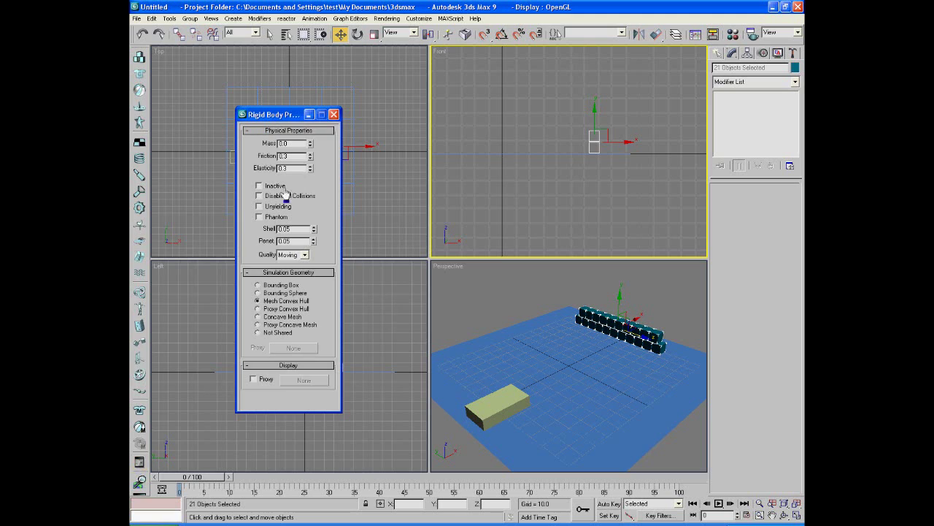
{"action": "type", "text": "1"}
{"action": "left_click", "coordinate": [334, 115]}
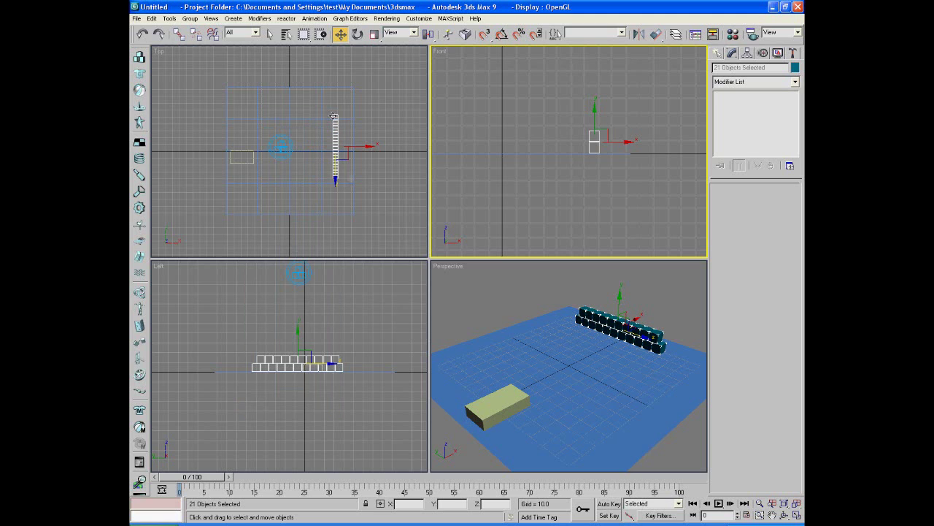
Give Box01 mass 50, Unyielding and Bounding Box collision, then turn on Auto Key.
{"action": "left_click", "coordinate": [487, 406]}
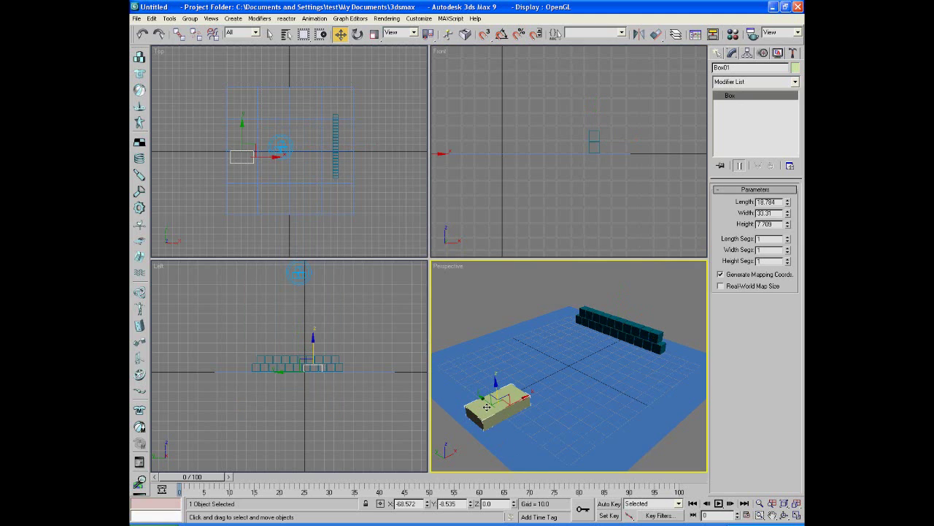
{"action": "left_click", "coordinate": [138, 463]}
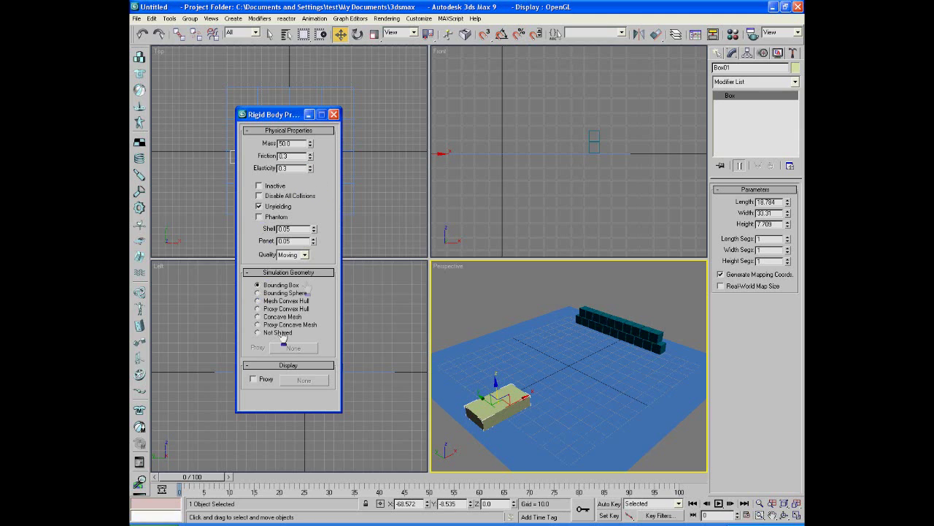
{"action": "left_click", "coordinate": [334, 114]}
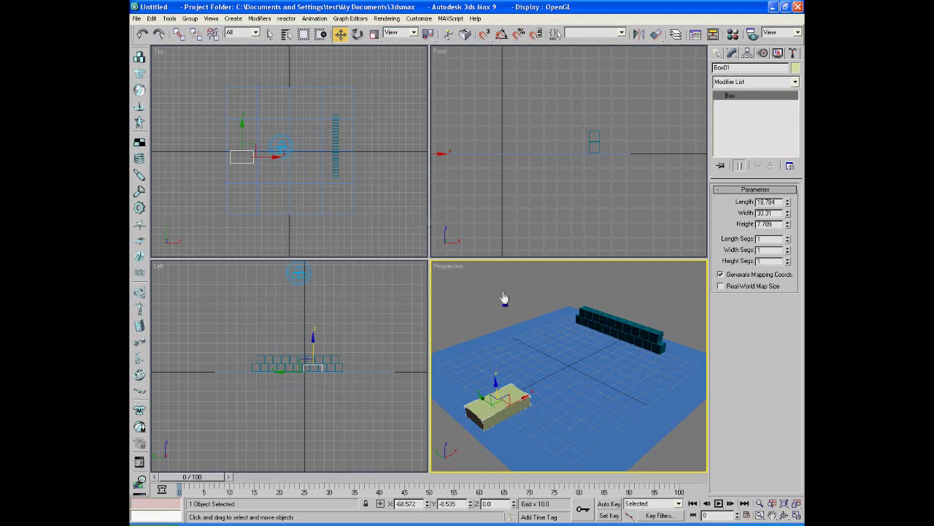
{"action": "left_click", "coordinate": [609, 504]}
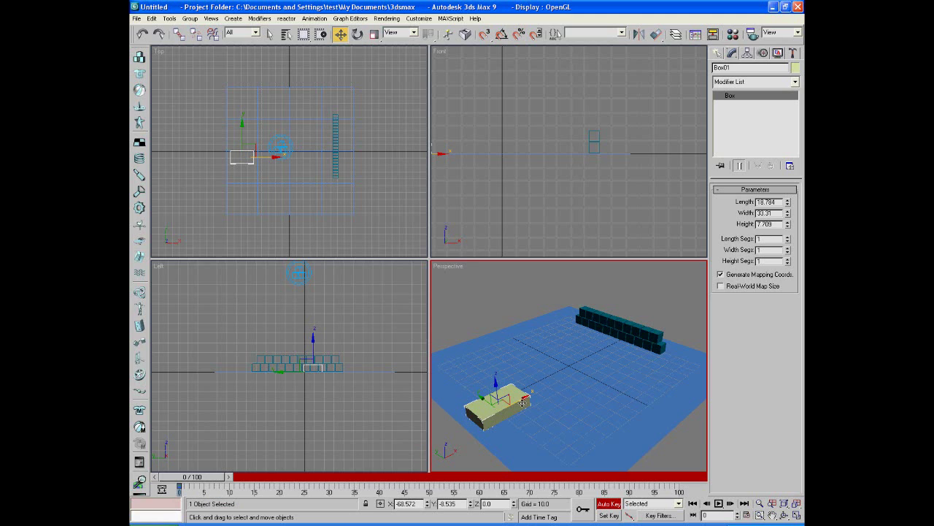
At around frame 7, slide Box01 toward the centre and spin it about 48 degrees.
{"action": "left_click_drag", "start_coordinate": [522, 398], "coordinate": [591, 363]}
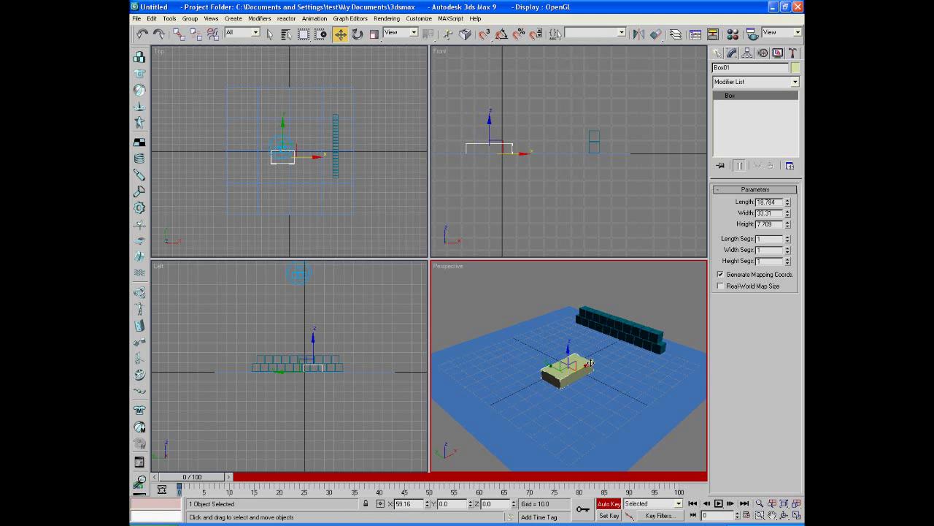
{"action": "key", "text": "q"}
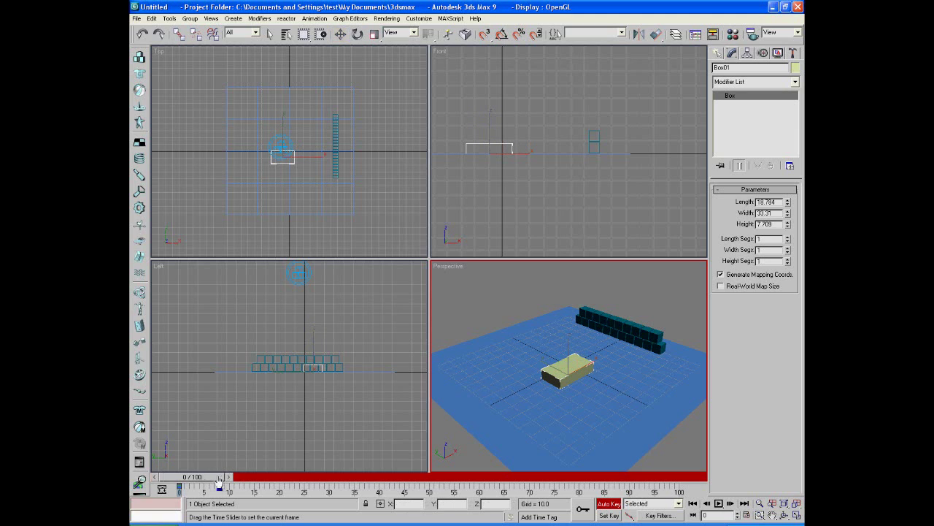
{"action": "key", "text": "w"}
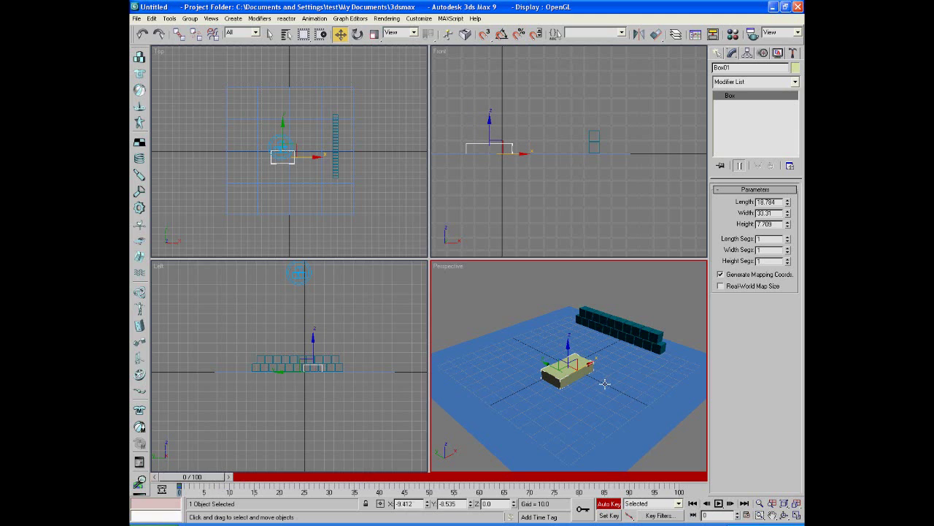
{"action": "key", "text": "ctrl+z"}
{"action": "key", "text": "q"}
{"action": "mouse_move", "coordinate": [209, 482]}
{"action": "left_mouse_down"}
{"action": "mouse_move", "coordinate": [260, 485]}
{"action": "mouse_move", "coordinate": [217, 482]}
{"action": "left_mouse_up"}
{"action": "key", "text": "w"}
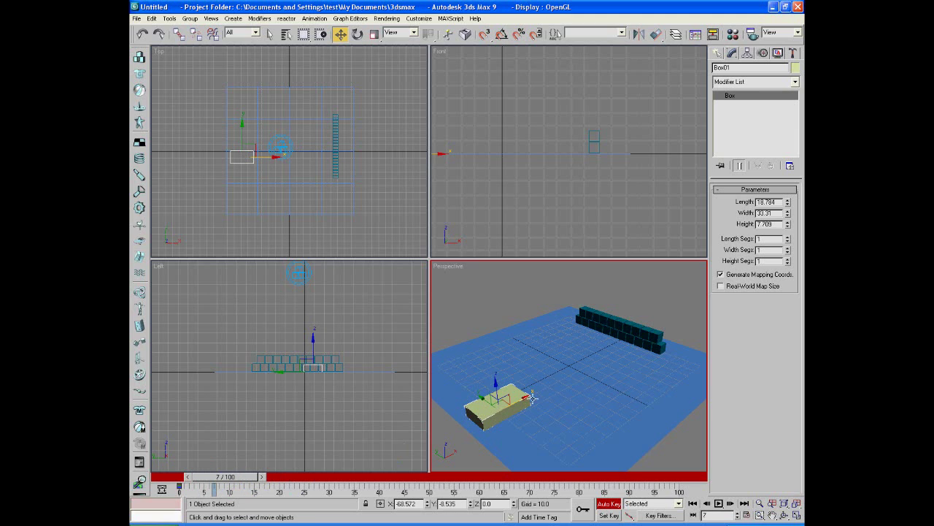
{"action": "left_click_drag", "start_coordinate": [518, 401], "coordinate": [588, 354]}
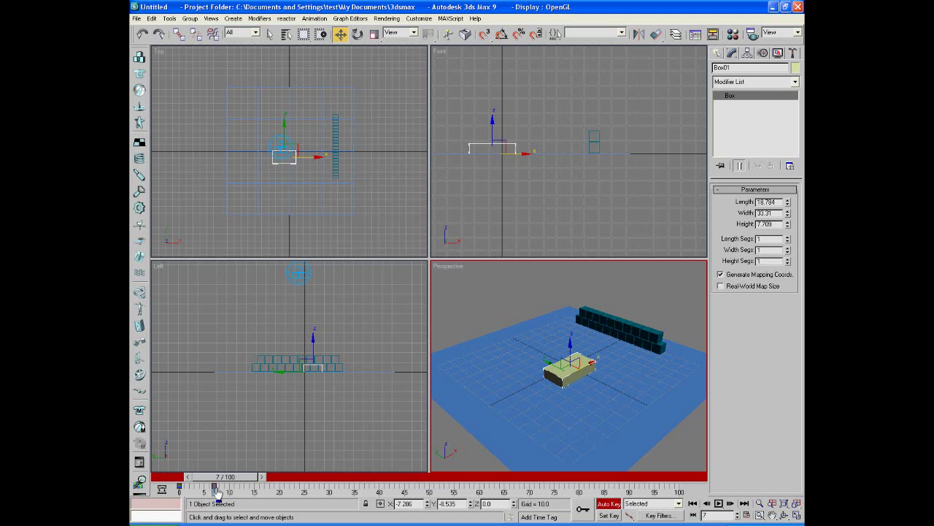
{"action": "left_click", "coordinate": [358, 35]}
{"action": "mouse_move", "coordinate": [573, 388]}
{"action": "left_mouse_down"}
{"action": "mouse_move", "coordinate": [621, 392]}
{"action": "mouse_move", "coordinate": [586, 395]}
{"action": "left_mouse_up"}
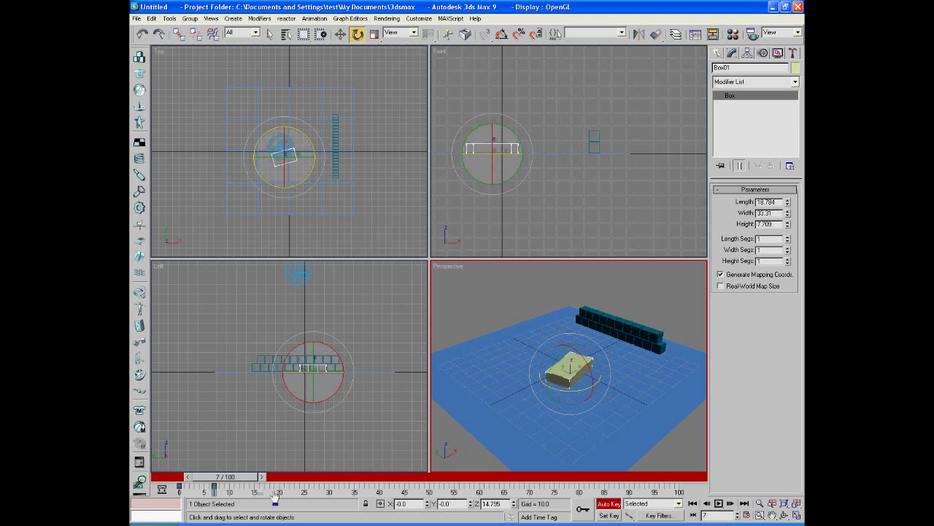
{"action": "left_click_drag", "start_coordinate": [250, 481], "coordinate": [282, 489]}
At frame 15, rotate Box01 back the other way and move it against the wall.
{"action": "key", "text": "e"}
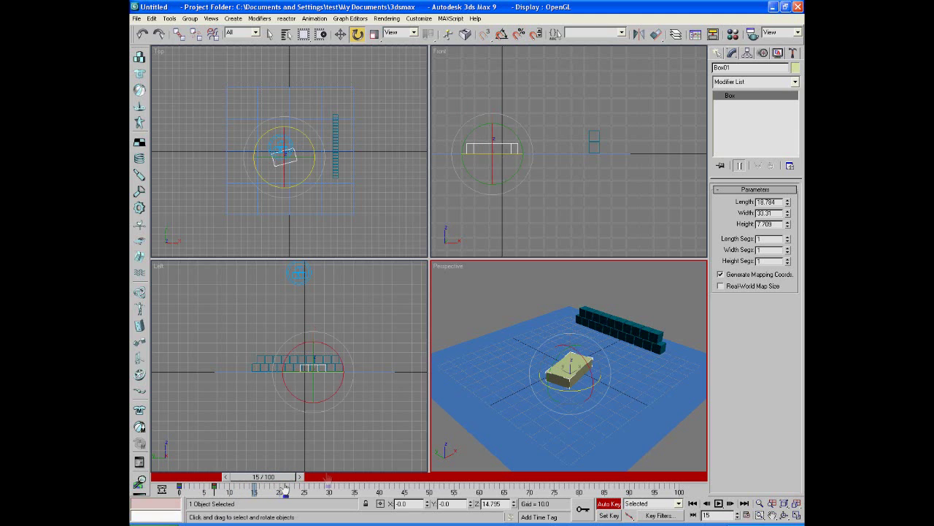
{"action": "left_click_drag", "start_coordinate": [576, 379], "coordinate": [467, 388]}
{"action": "left_click", "coordinate": [340, 34]}
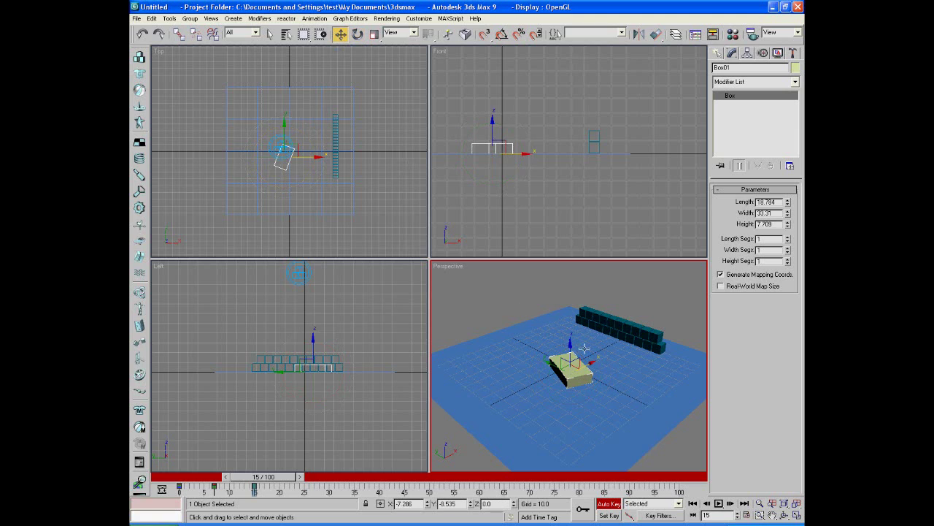
{"action": "left_click_drag", "start_coordinate": [588, 364], "coordinate": [590, 327]}
Play back the animation from frame 0 and turn Auto Key off.
{"action": "left_click_drag", "start_coordinate": [271, 475], "coordinate": [192, 476]}
{"action": "left_click", "coordinate": [718, 503]}
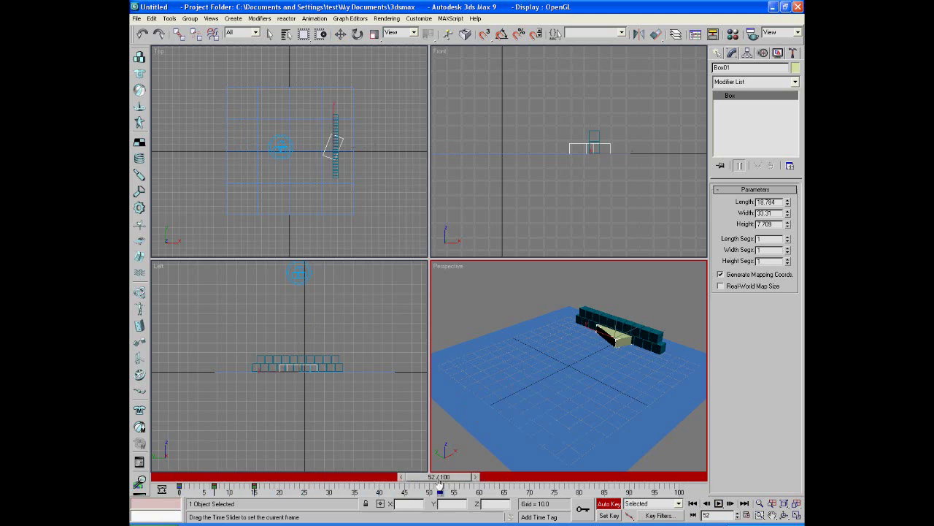
{"action": "left_click", "coordinate": [693, 503]}
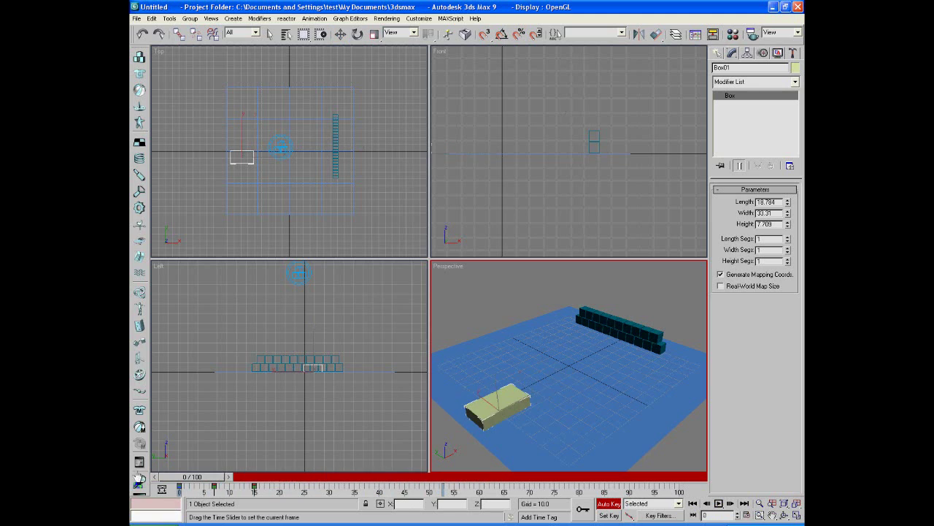
{"action": "left_click", "coordinate": [613, 503]}
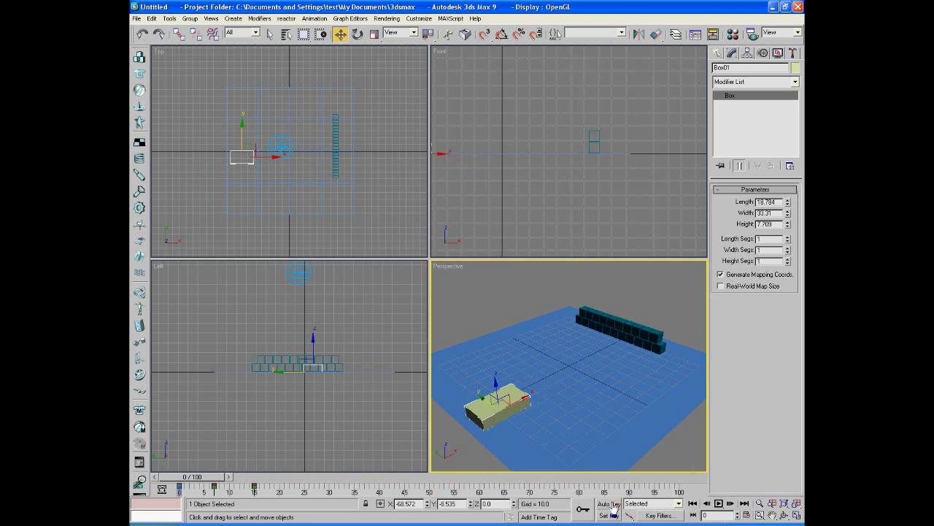
Open the reactor utility and expand its Preview & Animation and Havok 1 World rollouts.
{"action": "left_click", "coordinate": [791, 56]}
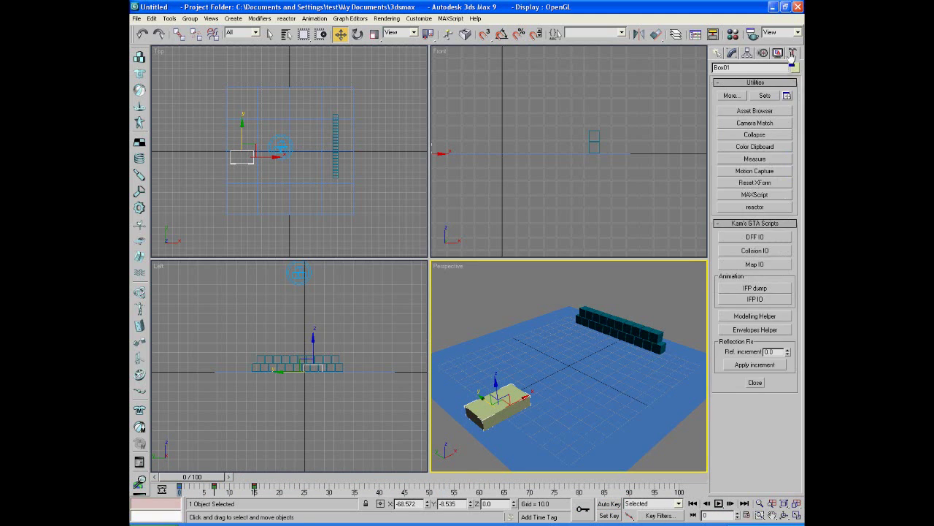
{"action": "left_click", "coordinate": [752, 208]}
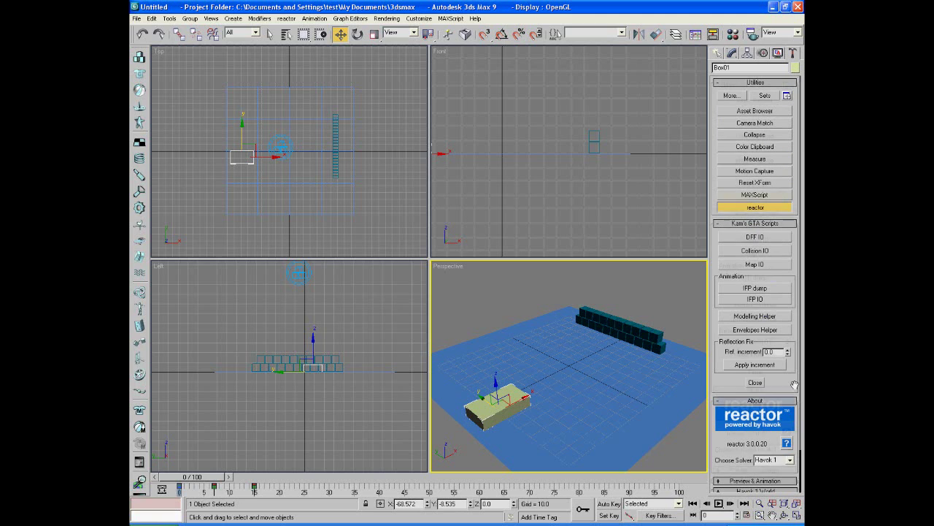
{"action": "scroll", "coordinate": [794, 385], "scroll_direction": "down", "scroll_amount": 2}
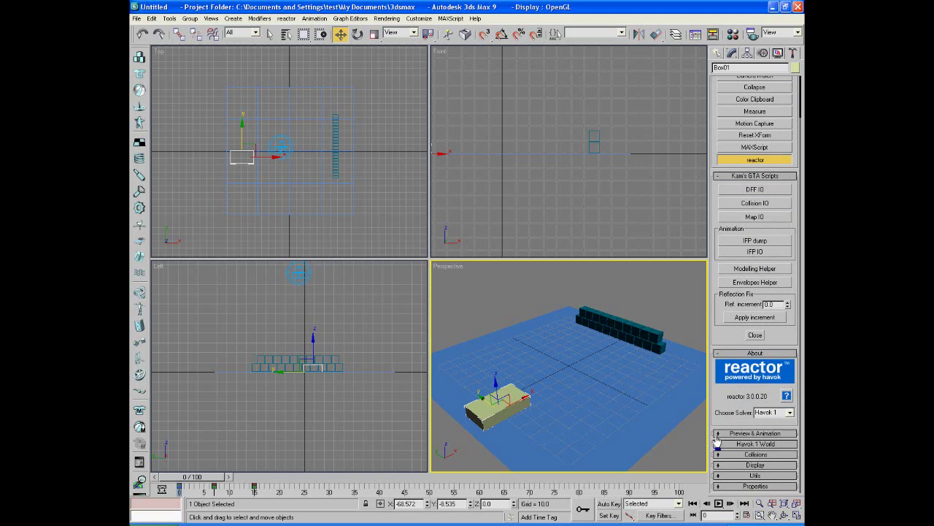
{"action": "left_click", "coordinate": [752, 433]}
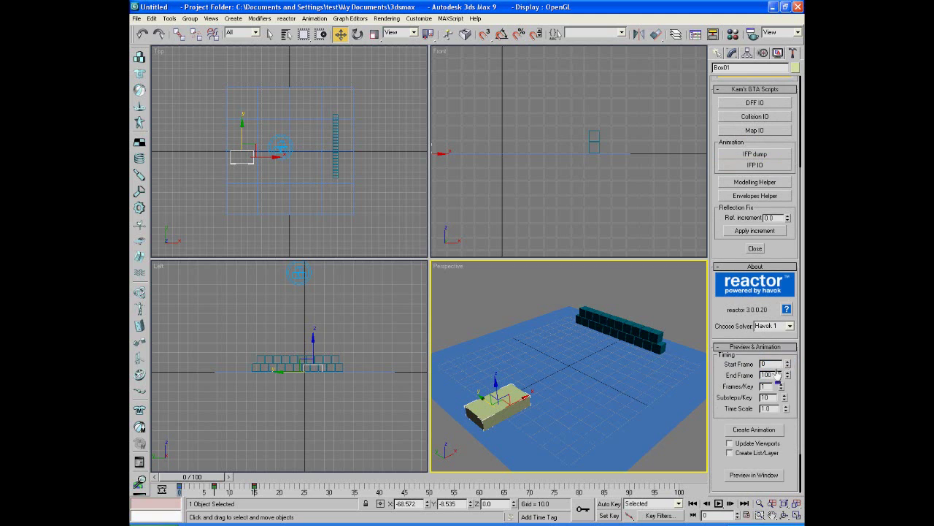
{"action": "scroll", "coordinate": [800, 387], "scroll_direction": "down", "scroll_amount": 3}
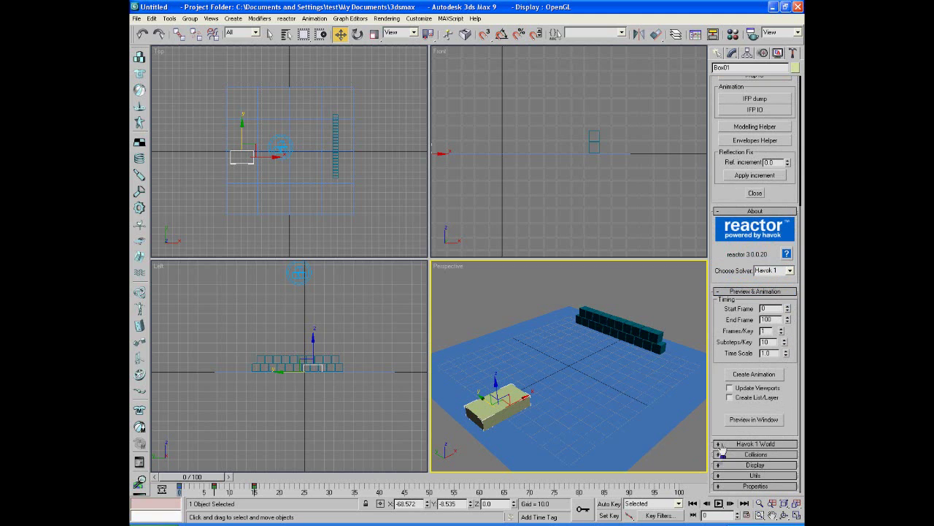
{"action": "left_click", "coordinate": [718, 443]}
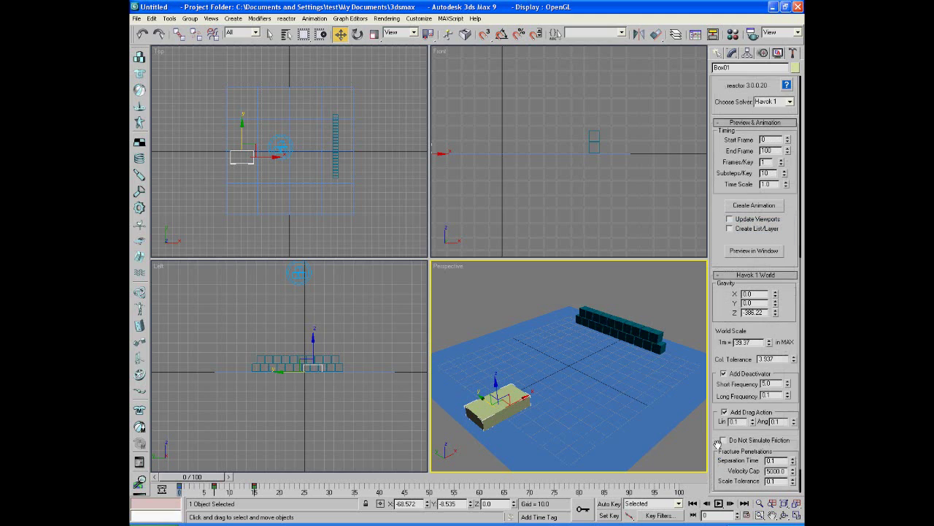
Set Col. Tolerance to 1.0 and launch the reactor Real-Time Preview.
{"action": "double_click", "coordinate": [779, 359]}
{"action": "left_click_drag", "start_coordinate": [793, 228], "coordinate": [789, 326]}
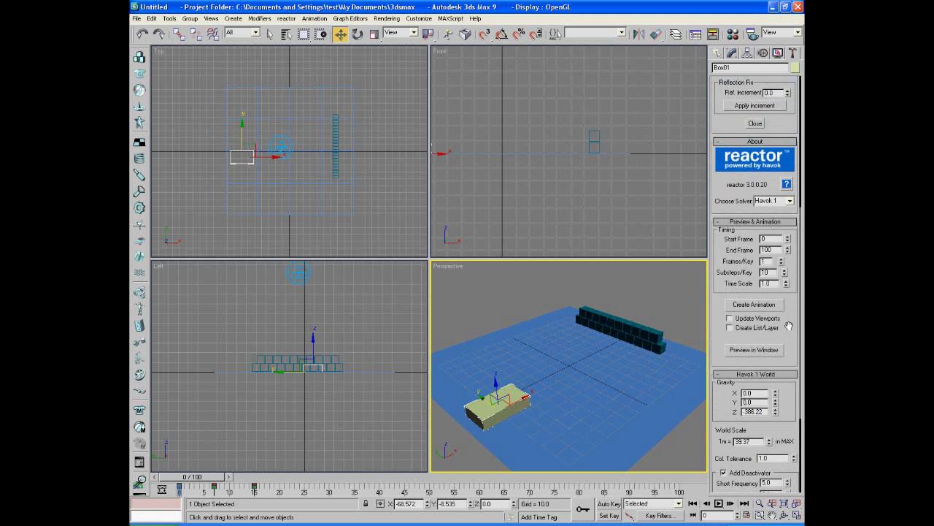
{"action": "left_click", "coordinate": [756, 351]}
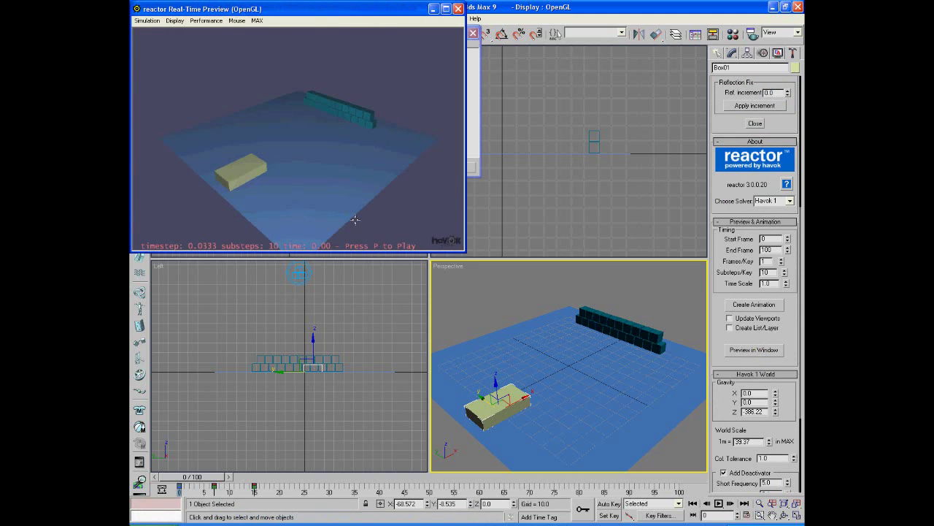
Run the simulation in the preview, then close the preview and Reactor Messages windows.
{"action": "key", "text": "p"}
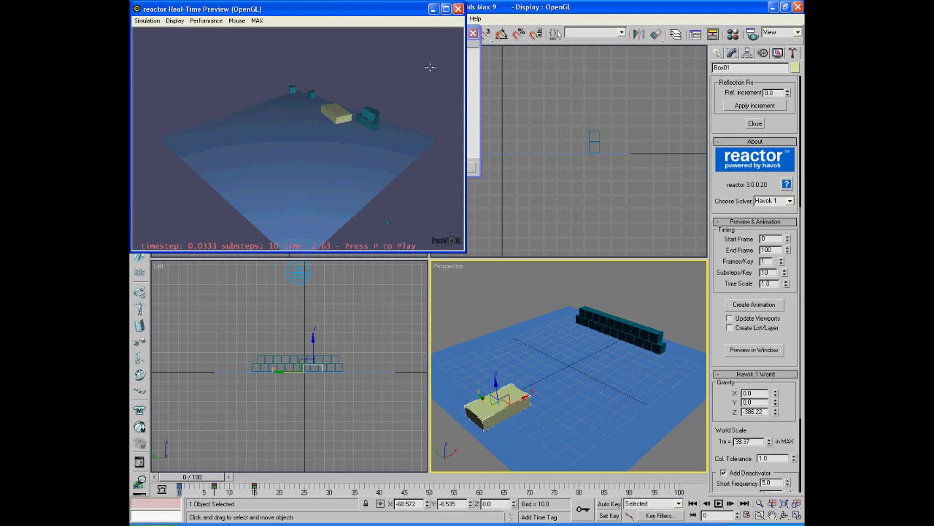
{"action": "left_click", "coordinate": [458, 9]}
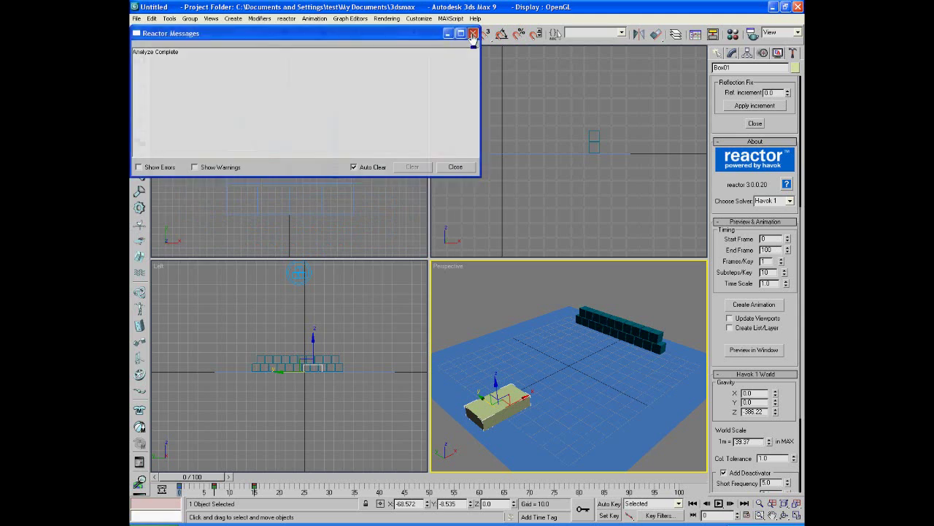
{"action": "left_click", "coordinate": [472, 31]}
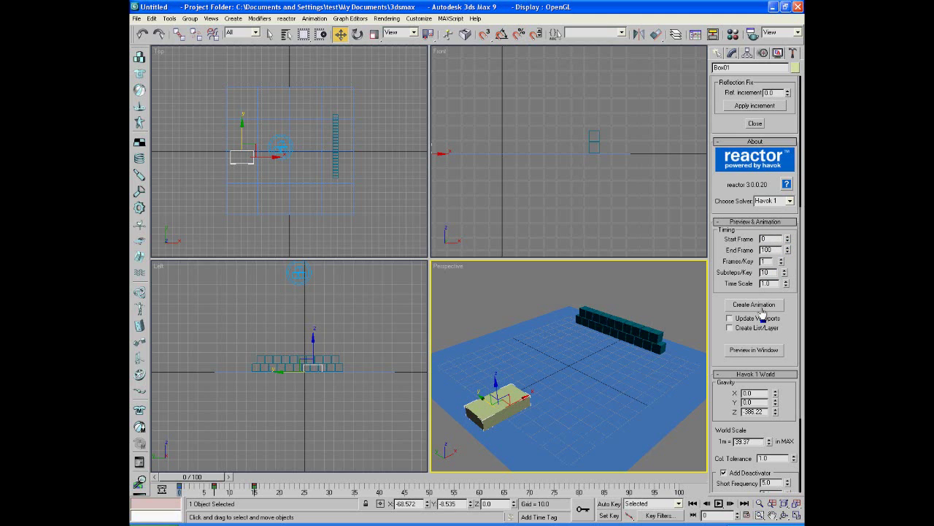
Bake the reactor crash into keyframes and play it back to watch the car reach the wall.
{"action": "left_click_drag", "start_coordinate": [192, 479], "coordinate": [336, 487]}
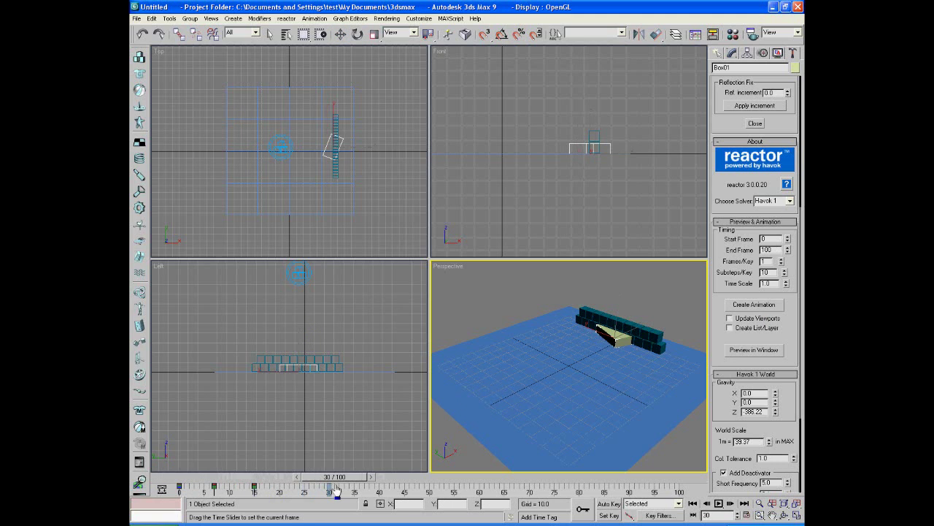
{"action": "key", "text": "w"}
{"action": "left_click_drag", "start_coordinate": [344, 486], "coordinate": [192, 485]}
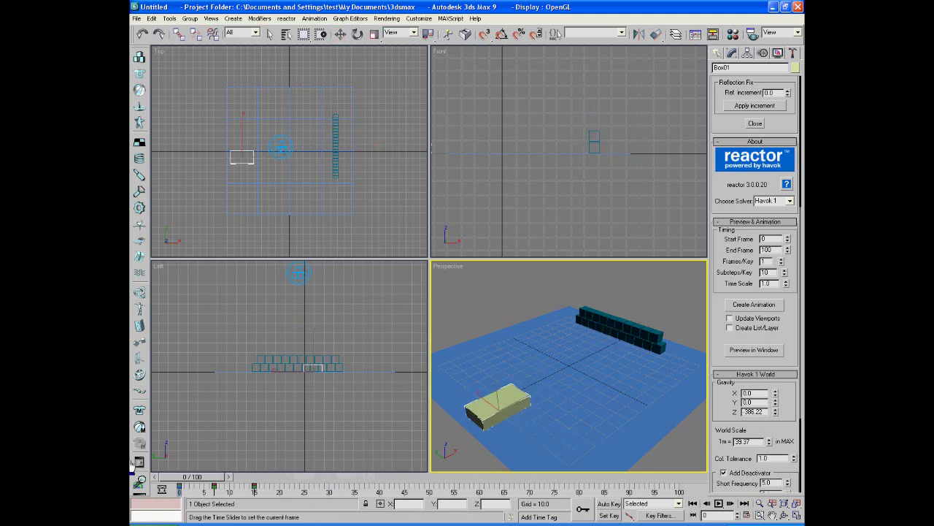
{"action": "double_click", "coordinate": [771, 250]}
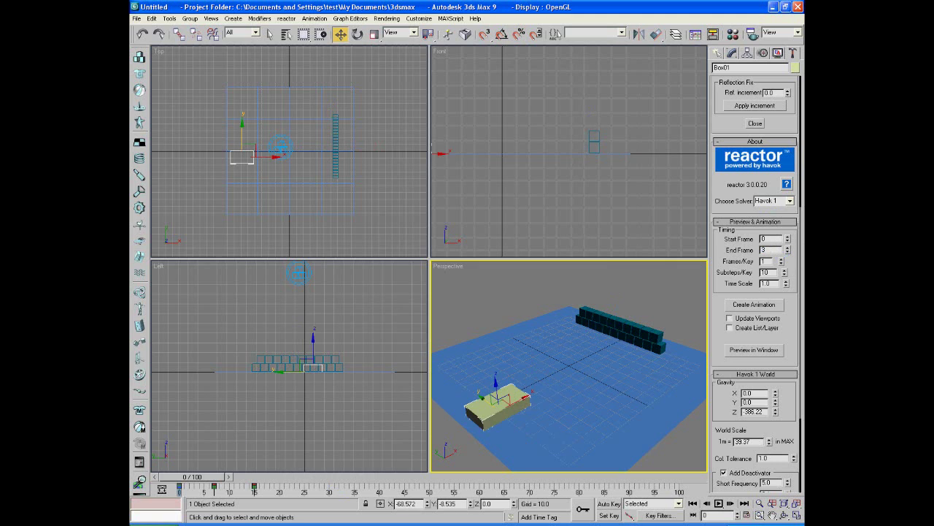
{"action": "left_click", "coordinate": [762, 305]}
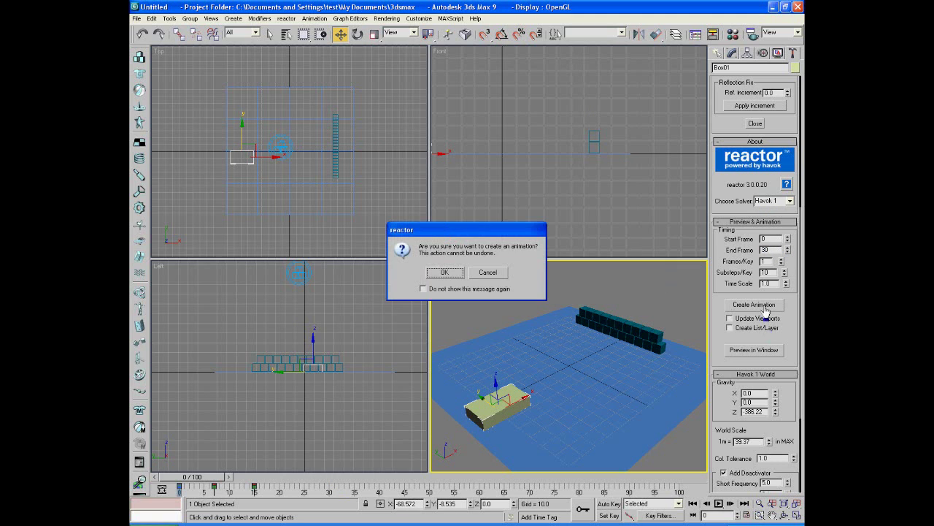
{"action": "left_click", "coordinate": [445, 272]}
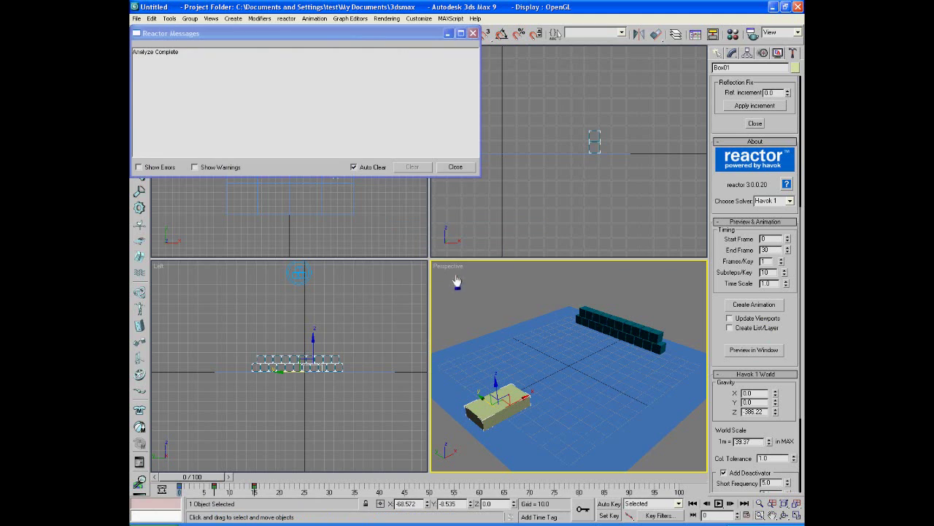
{"action": "left_click", "coordinate": [473, 33]}
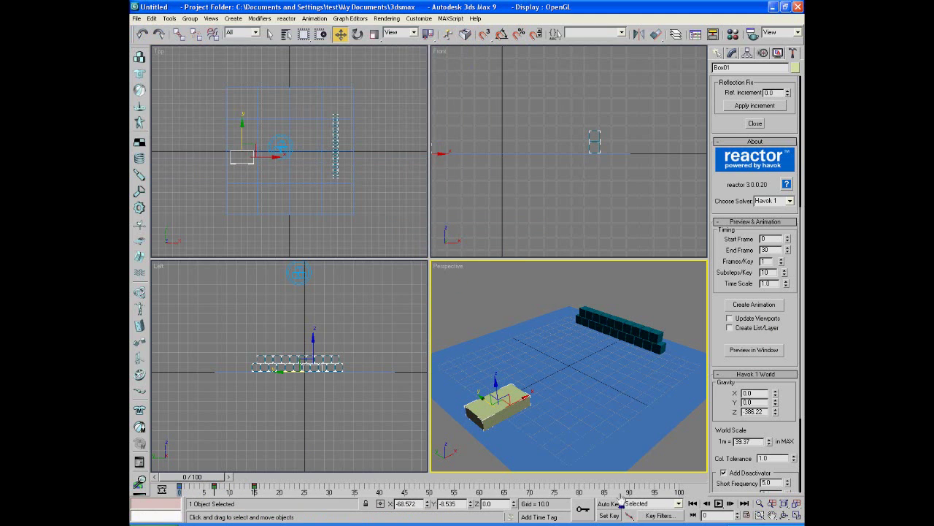
{"action": "left_click", "coordinate": [719, 502]}
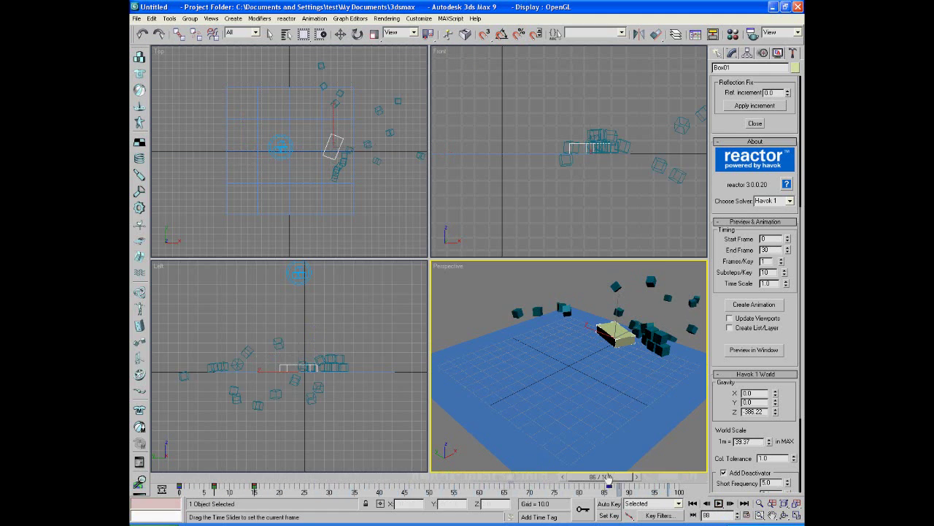
{"action": "left_click_drag", "start_coordinate": [617, 478], "coordinate": [155, 441]}
Re-bake the simulation with End Frame 100 and play the full crash back.
{"action": "key", "text": "w"}
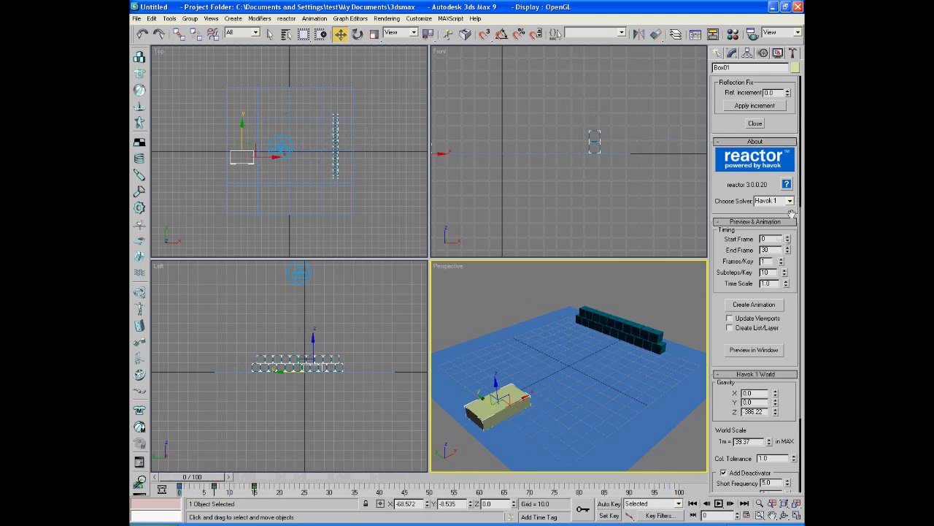
{"action": "double_click", "coordinate": [770, 250]}
{"action": "left_click", "coordinate": [754, 304]}
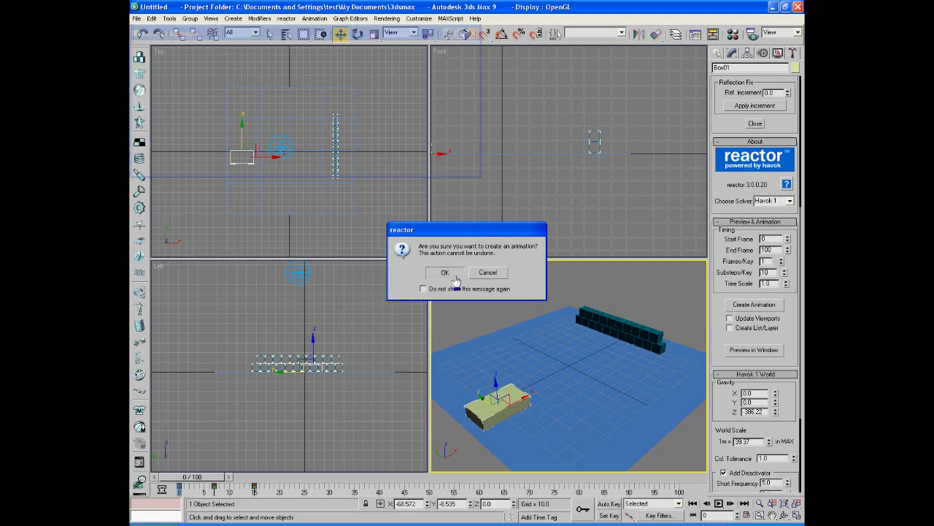
{"action": "left_click", "coordinate": [447, 275]}
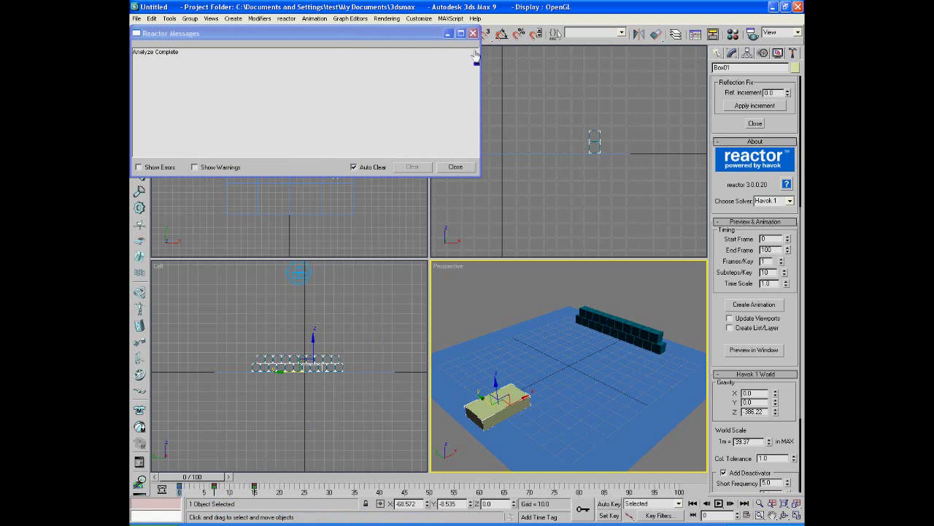
{"action": "left_click", "coordinate": [476, 32]}
{"action": "left_click", "coordinate": [718, 503]}
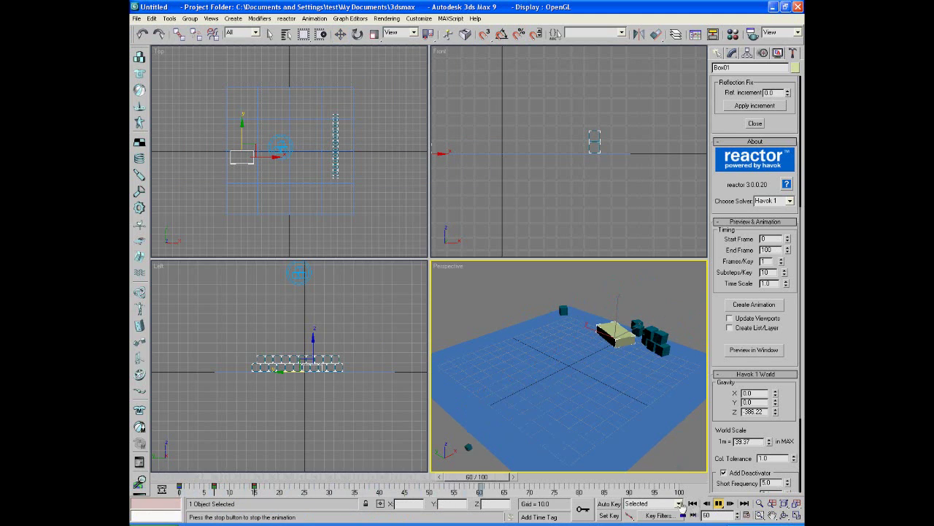
{"action": "left_click_drag", "start_coordinate": [639, 476], "coordinate": [138, 453]}
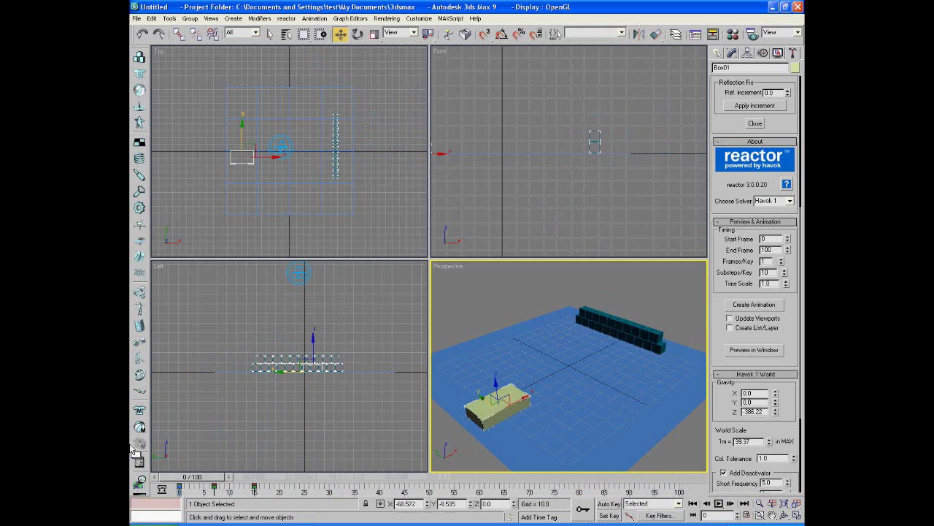
In Render Scene settings, set the time output to the frame range 0 to 50.
{"action": "left_click", "coordinate": [386, 18]}
{"action": "left_click", "coordinate": [392, 31]}
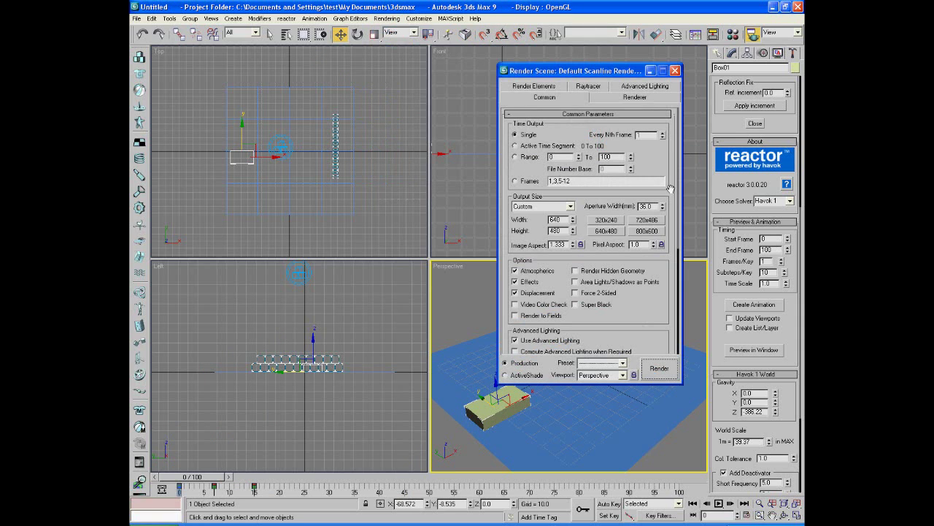
{"action": "left_click", "coordinate": [520, 159]}
{"action": "double_click", "coordinate": [622, 157]}
{"action": "left_click_drag", "start_coordinate": [650, 166], "coordinate": [651, 130]}
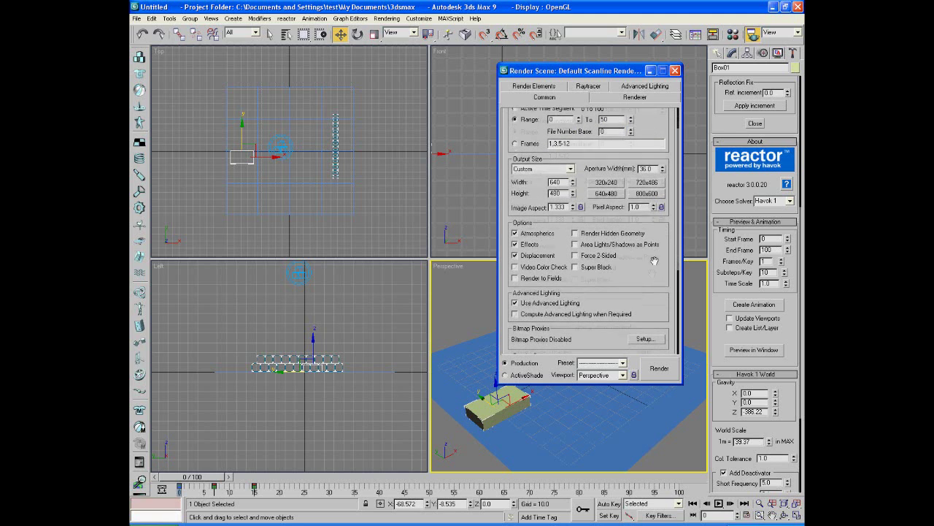
{"action": "left_click_drag", "start_coordinate": [655, 263], "coordinate": [653, 313]}
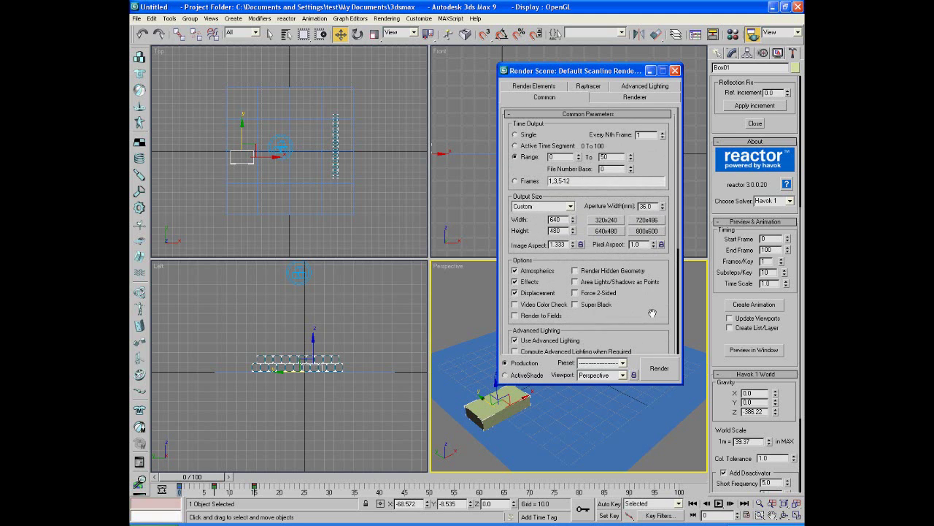
Choose the HDTV (video) 1280×720 output size and bring up the Render Output file chooser.
{"action": "left_click", "coordinate": [570, 207]}
{"action": "left_click", "coordinate": [552, 339]}
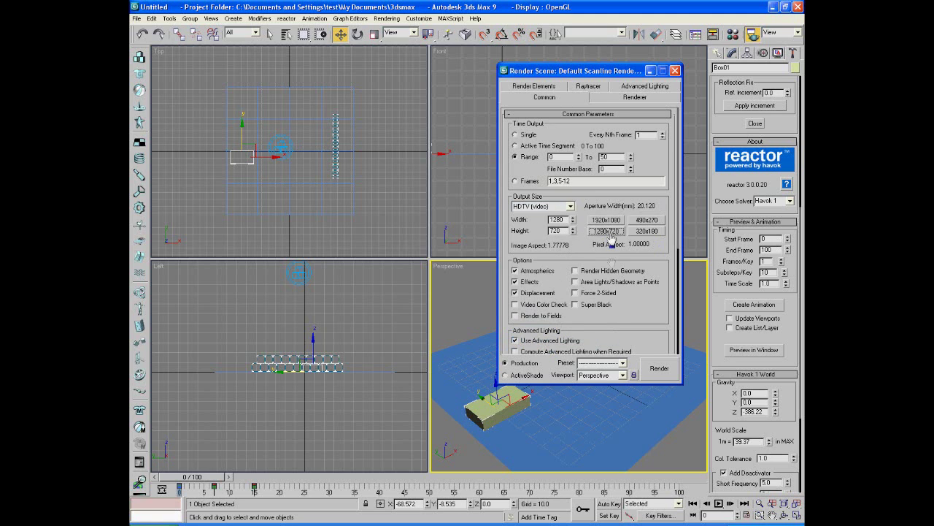
{"action": "left_click_drag", "start_coordinate": [643, 312], "coordinate": [635, 164]}
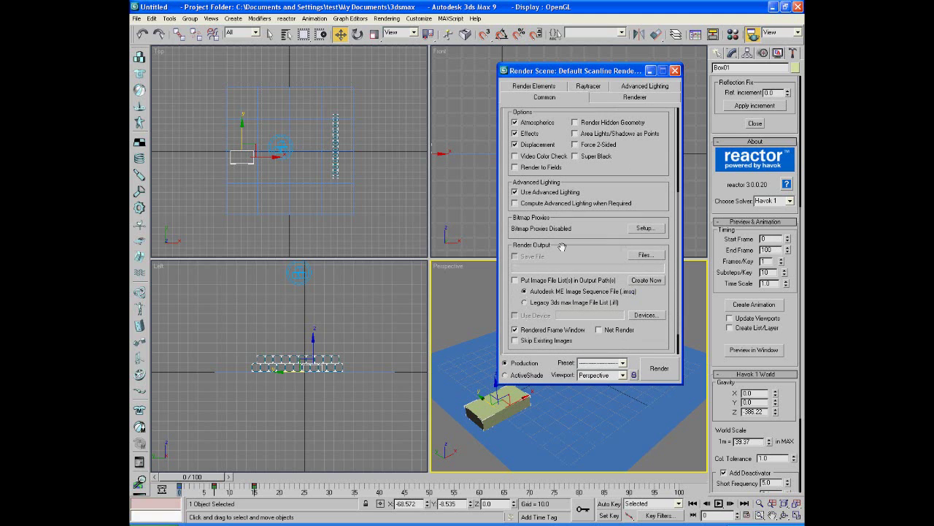
{"action": "left_click", "coordinate": [652, 257]}
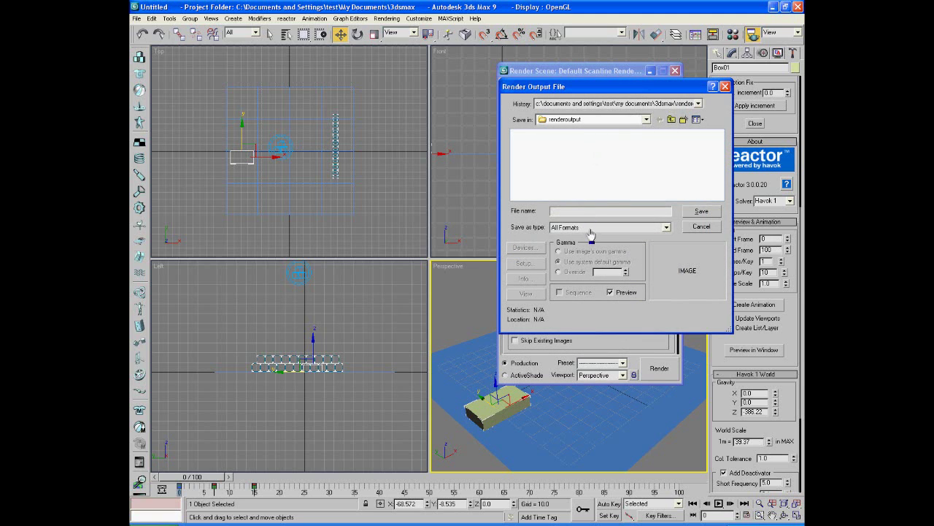
Create a new Tutorials folder for the render output and open it.
{"action": "right_click", "coordinate": [600, 165]}
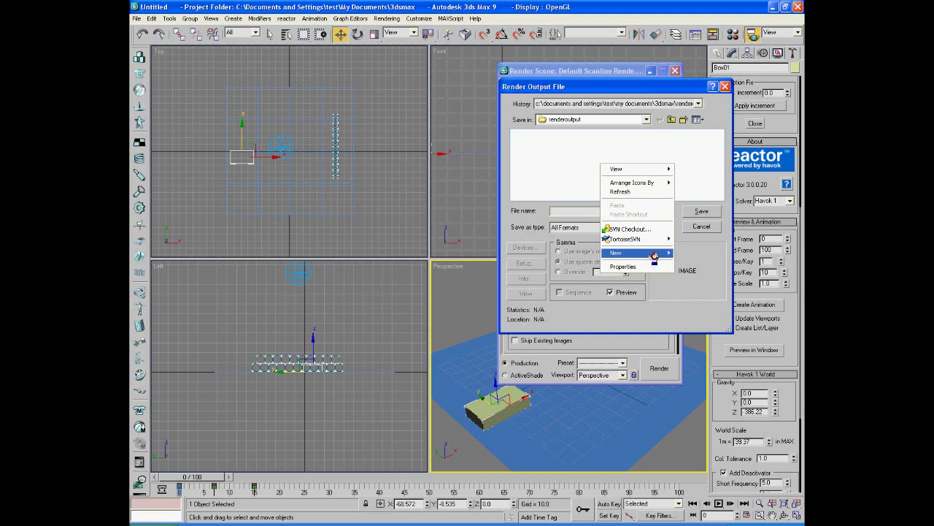
{"action": "mouse_move", "coordinate": [652, 255]}
{"action": "left_click", "coordinate": [696, 254]}
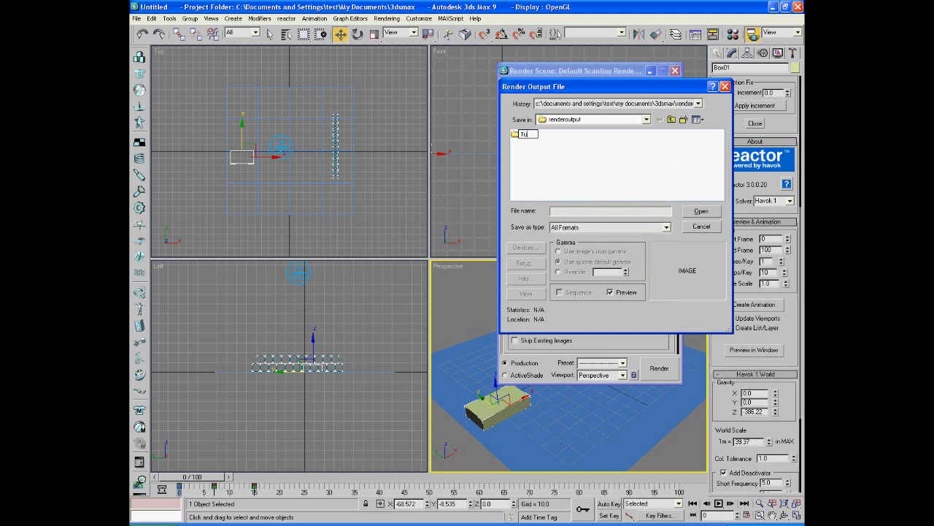
{"action": "left_click", "coordinate": [531, 134]}
{"action": "double_click", "coordinate": [530, 136]}
Save the output as AVI named 'Tutorial 1', accept compression, and start rendering.
{"action": "left_click", "coordinate": [665, 227]}
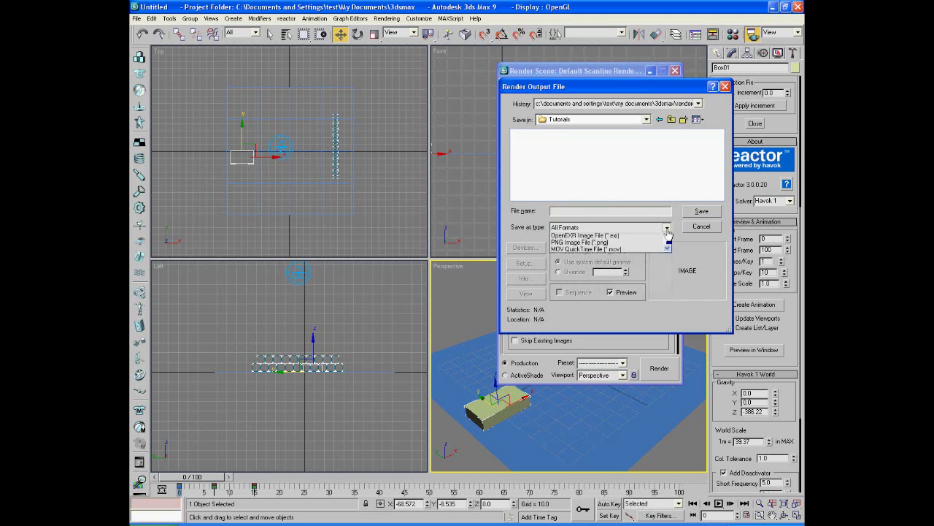
{"action": "left_click", "coordinate": [638, 244]}
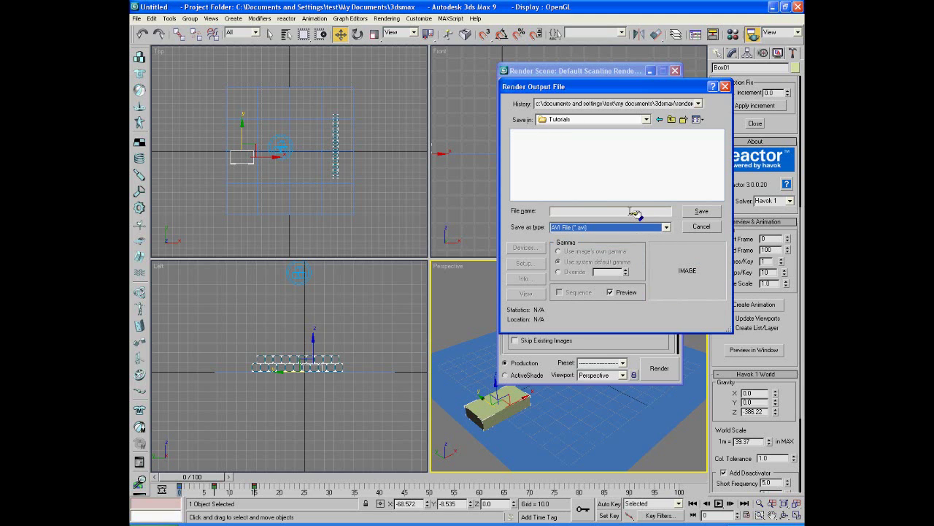
{"action": "left_click", "coordinate": [637, 212]}
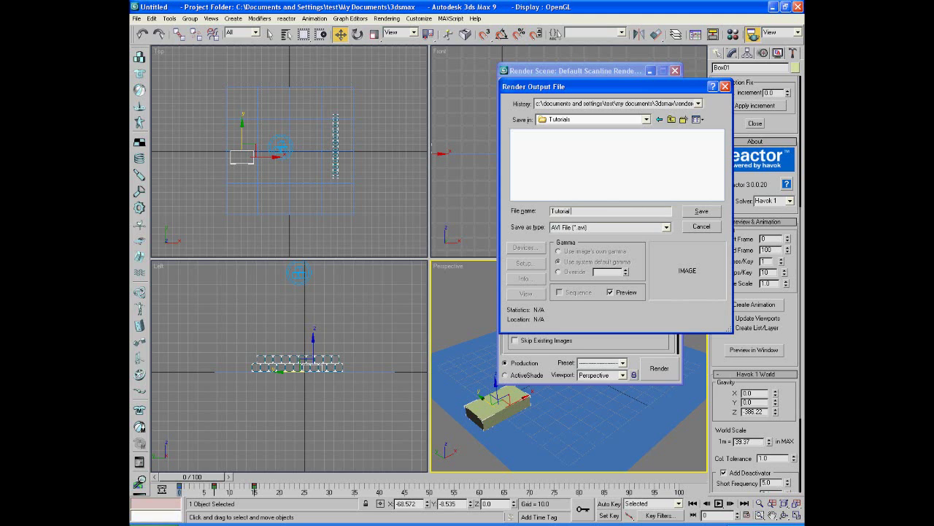
{"action": "left_click", "coordinate": [697, 211]}
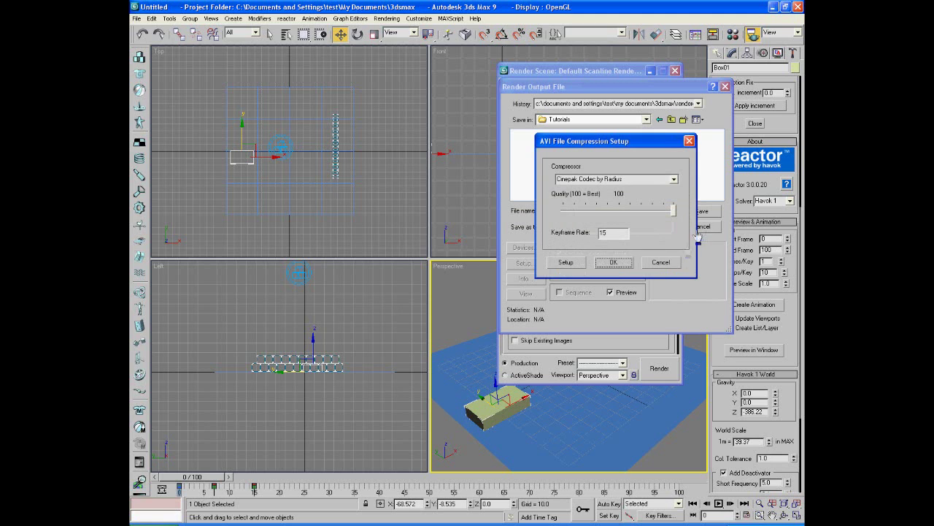
{"action": "left_click", "coordinate": [611, 262]}
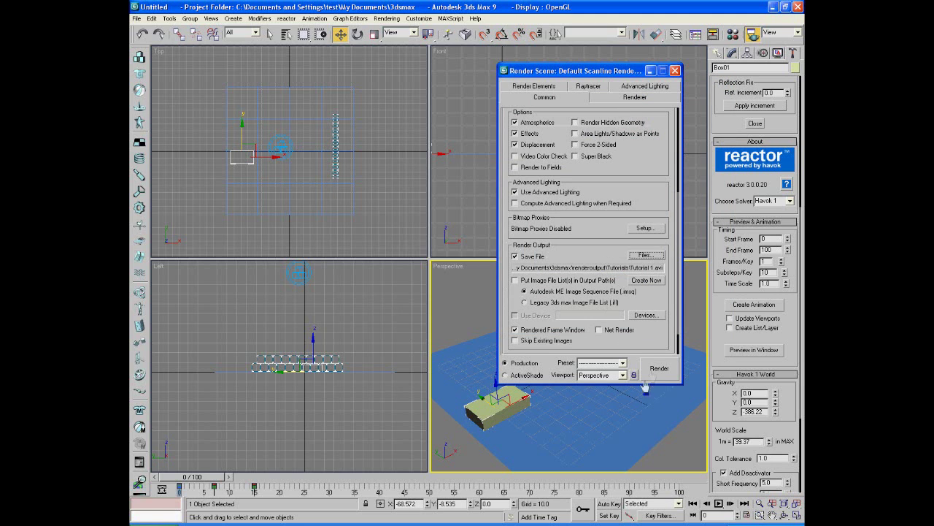
{"action": "scroll", "coordinate": [649, 343], "scroll_direction": "down", "scroll_amount": 1}
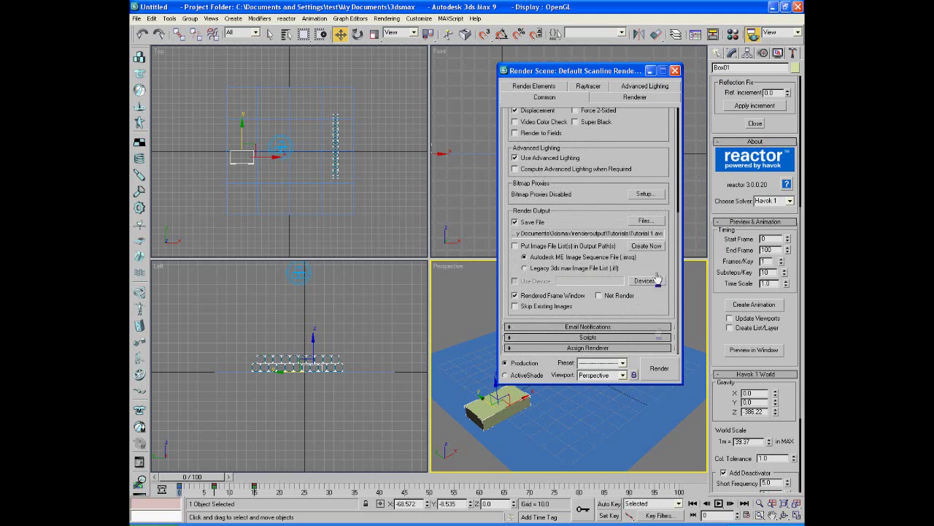
{"action": "left_click", "coordinate": [660, 370]}
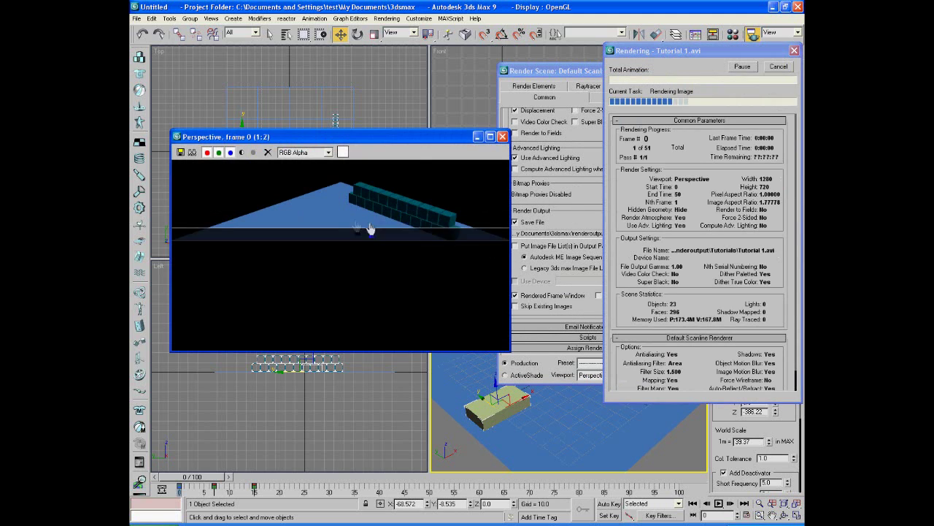